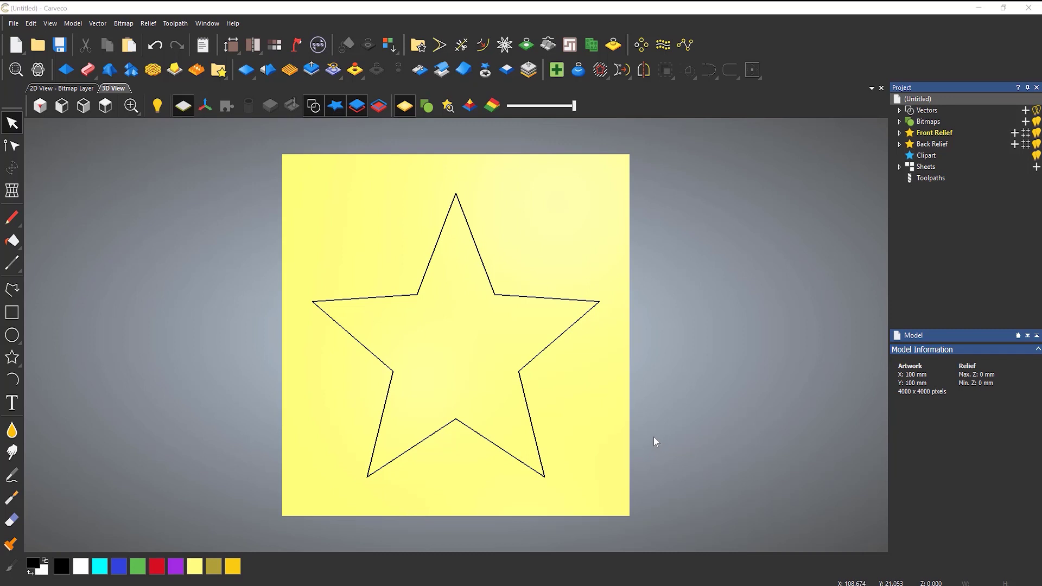
Select the star and preview it as a 45° Square-profile relief in the Shape Editor
click(560, 344)
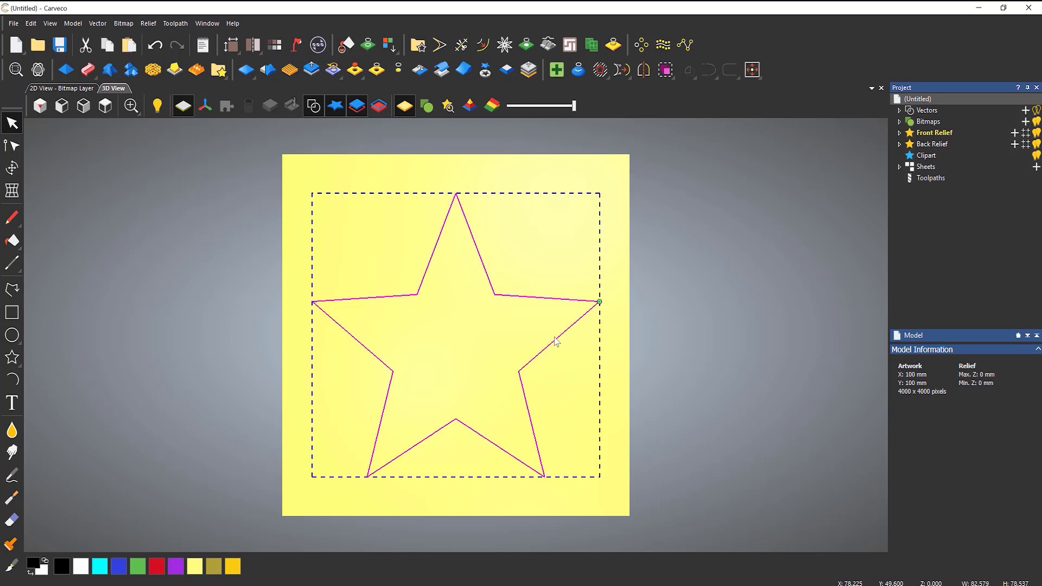
click(70, 72)
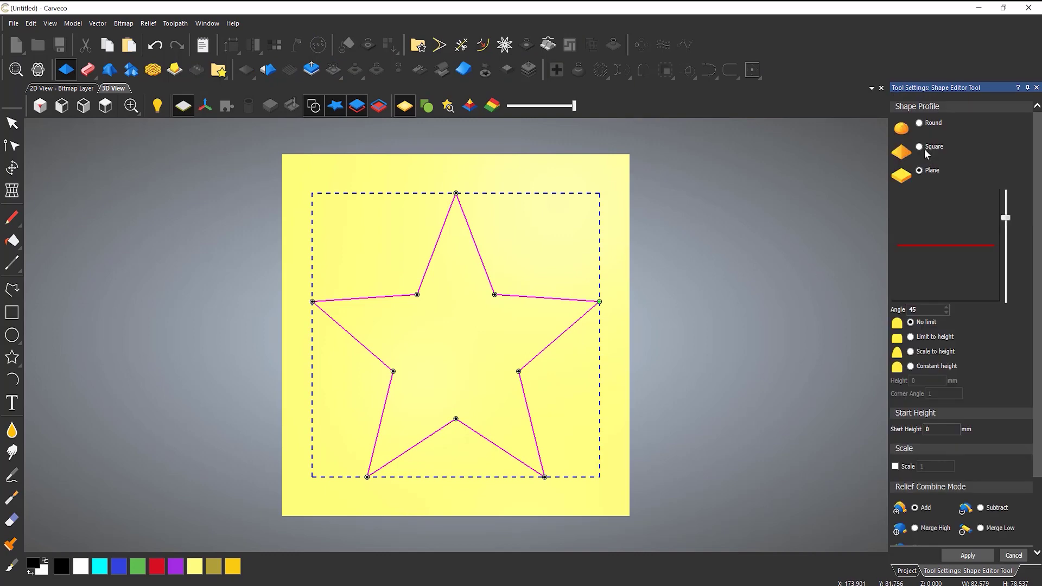
click(925, 149)
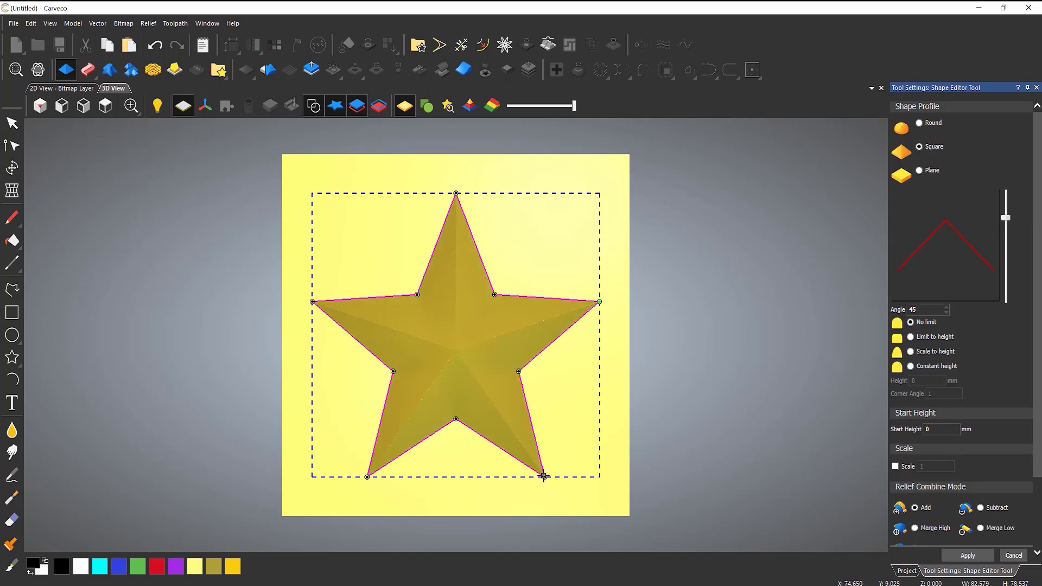
Inspect the pointed star relief in perspective with 3D vector display turned off
drag(544, 476, 712, 242)
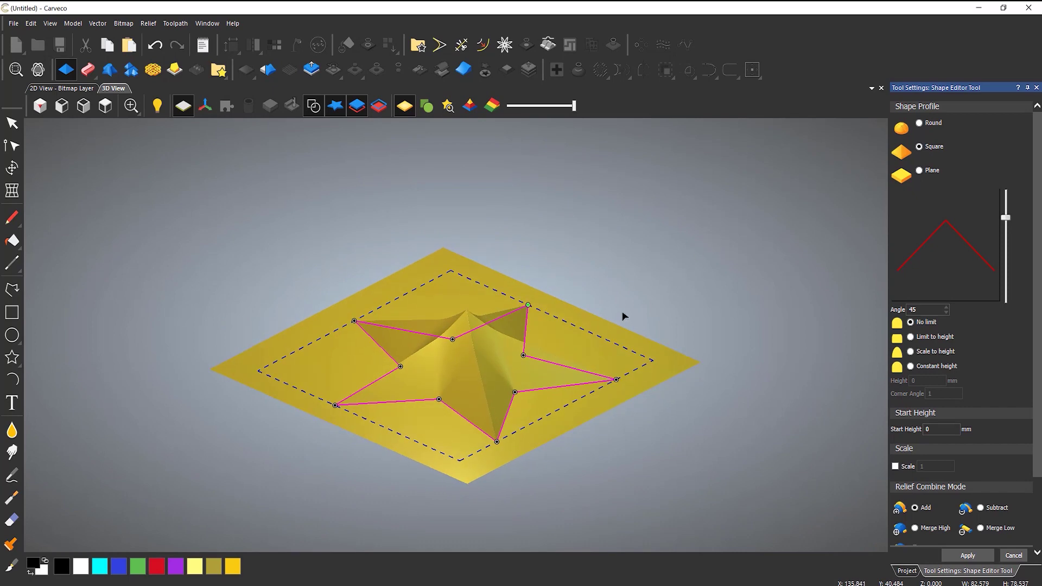
scroll(478, 369, up, 3)
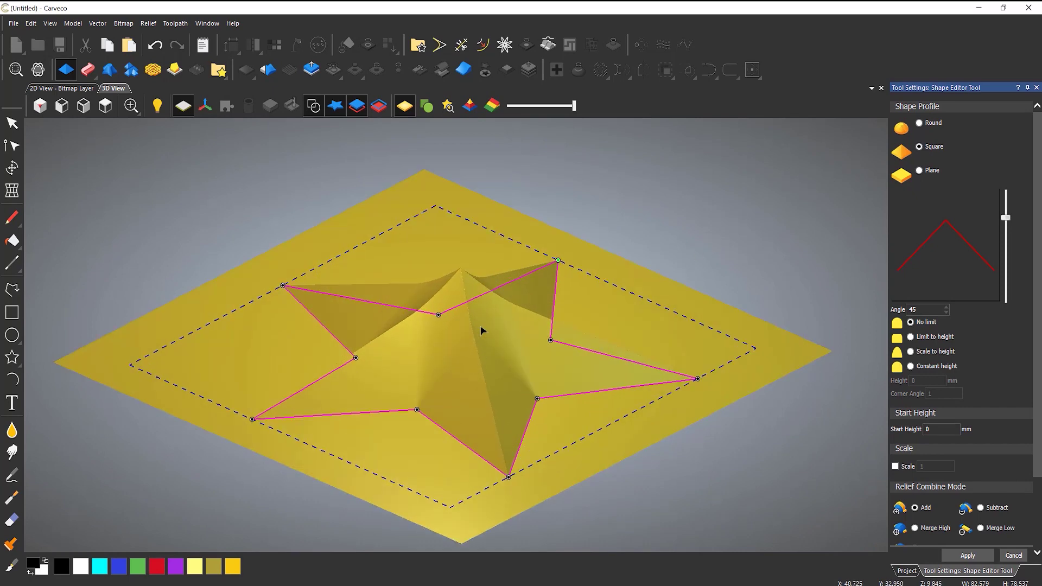
click(314, 106)
drag(552, 314, 496, 373)
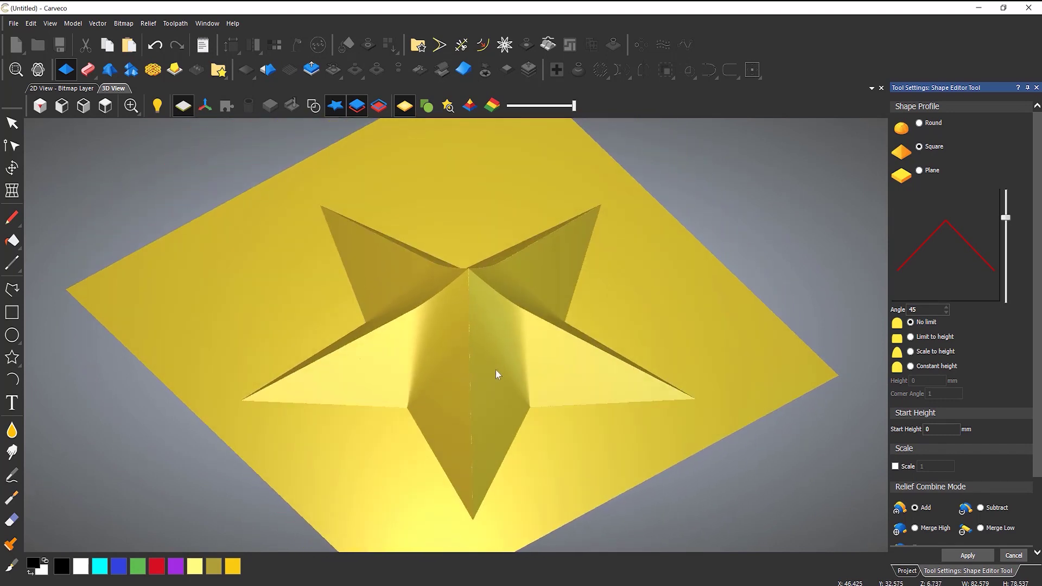
drag(517, 330, 476, 399)
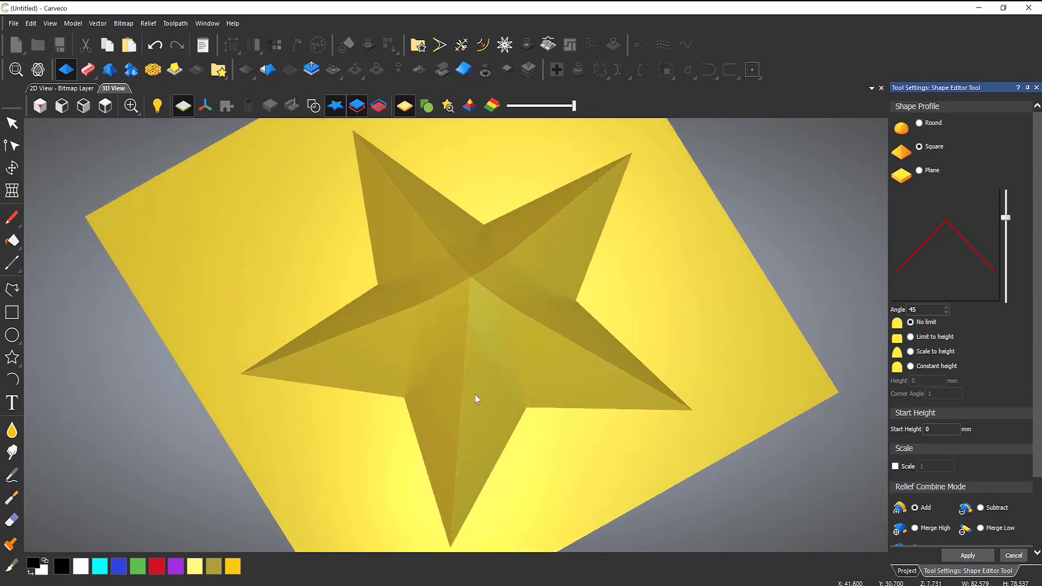
Discard the square-profile preview, show vectors again, and preview a Linear 45° Add Contour Blend on the star
click(1035, 89)
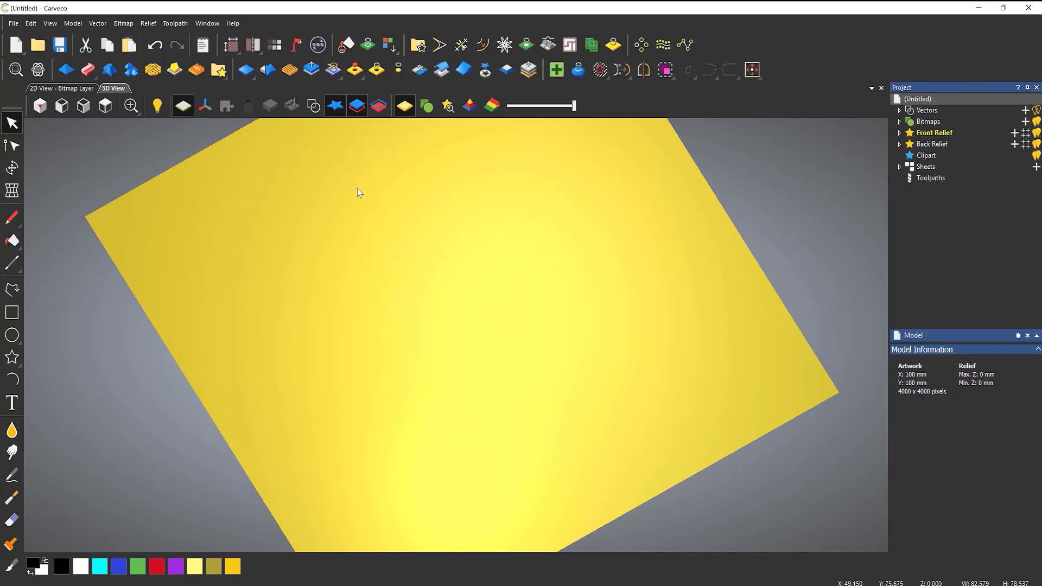
click(314, 106)
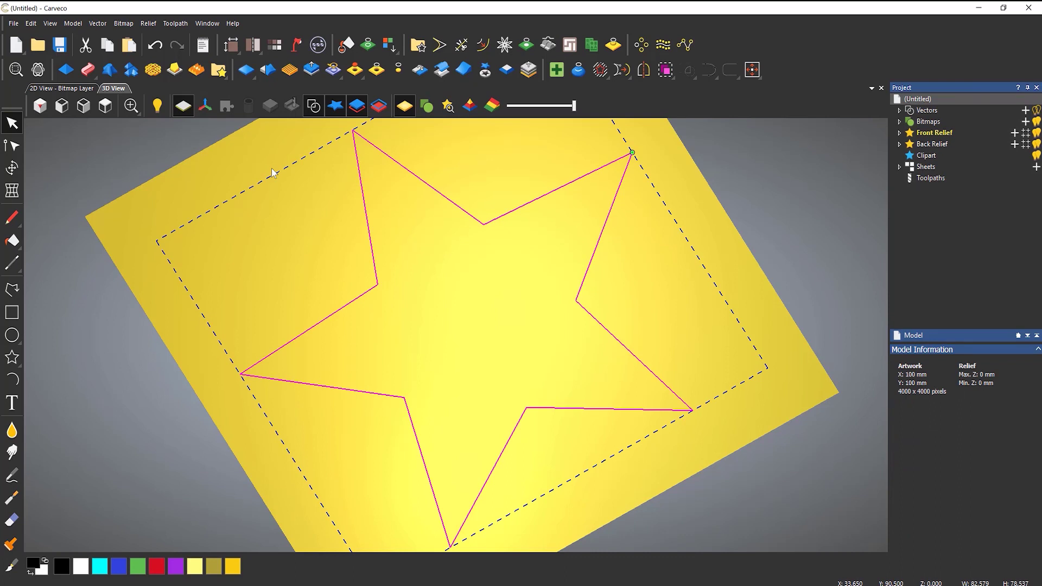
click(130, 70)
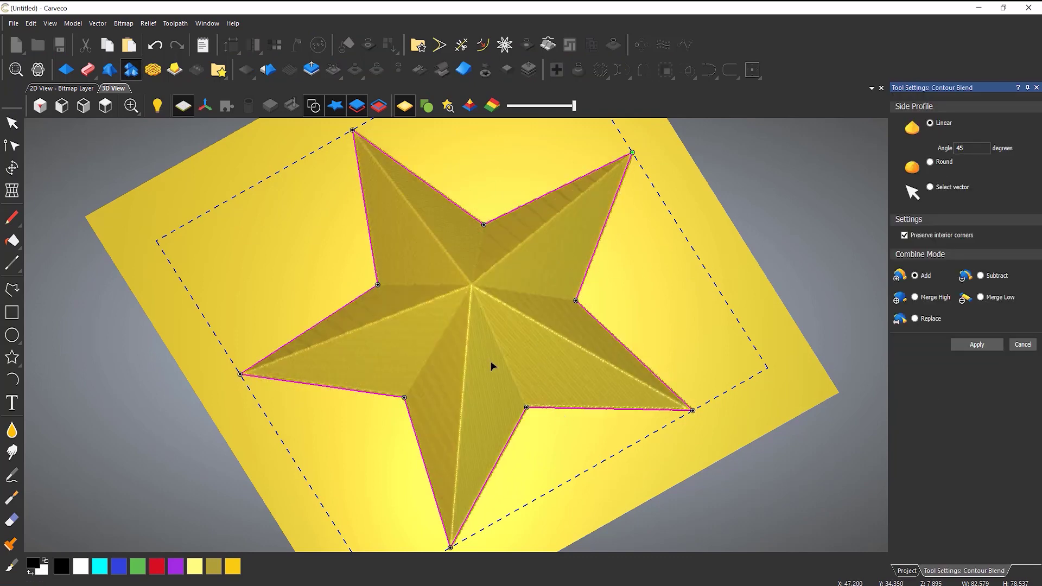
mouse_move(491, 380)
mouse_down()
mouse_move(565, 195)
mouse_move(491, 398)
mouse_move(497, 379)
mouse_up()
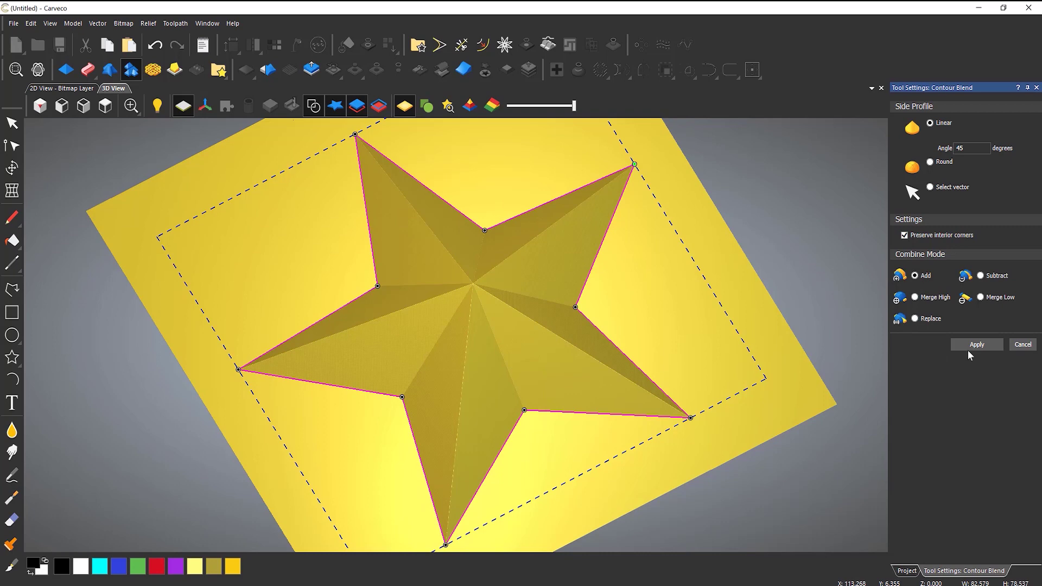
Apply the star's Contour Blend and close the blend settings
click(996, 349)
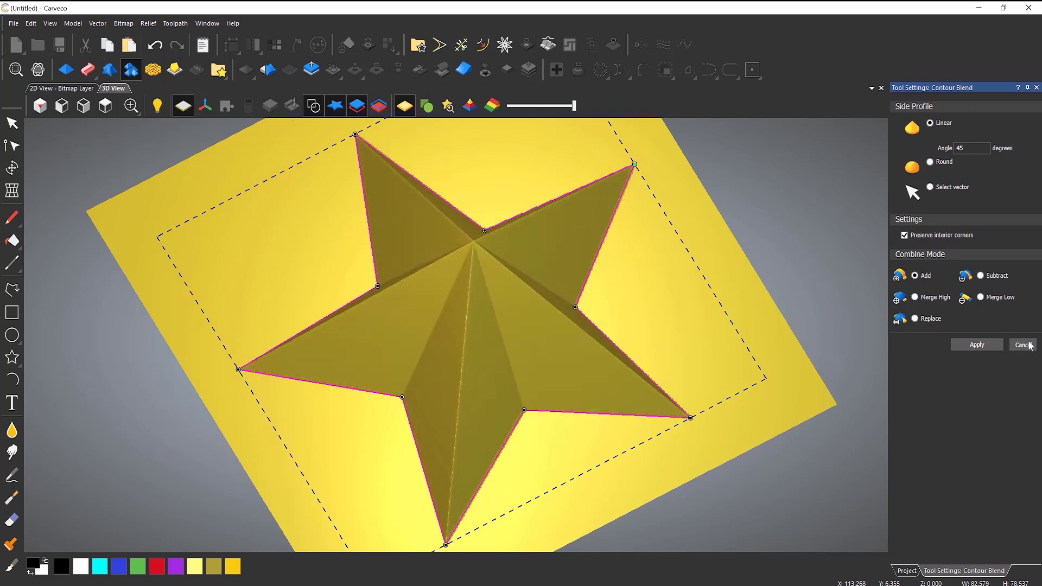
click(1023, 345)
drag(433, 366, 452, 299)
Check the star relief in Scale Relief, cancel at 16.034 mm height, and deselect the star
click(311, 69)
mouse_move(480, 361)
mouse_down()
mouse_move(505, 221)
mouse_move(477, 380)
mouse_up()
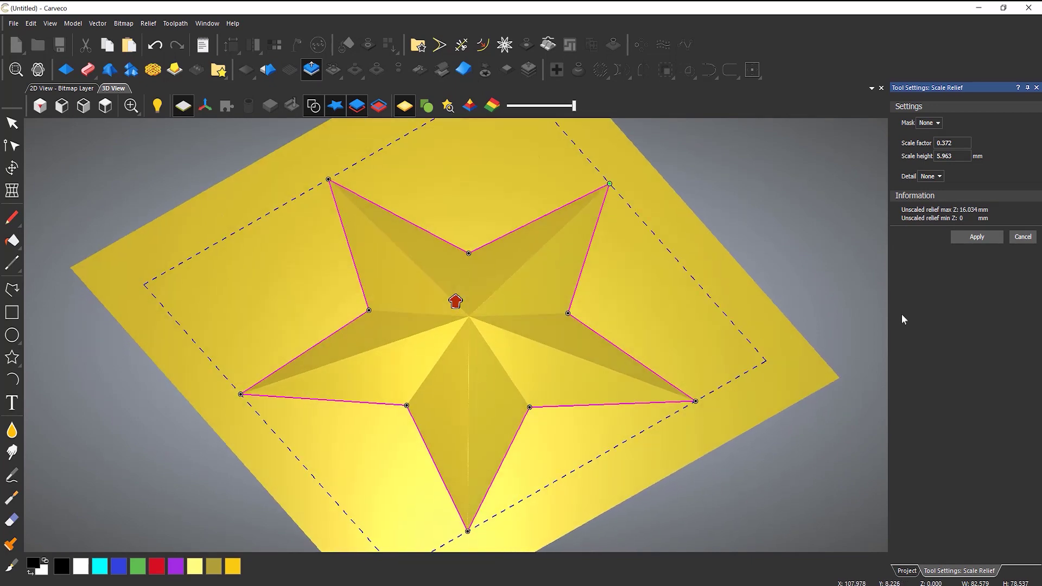
click(1023, 237)
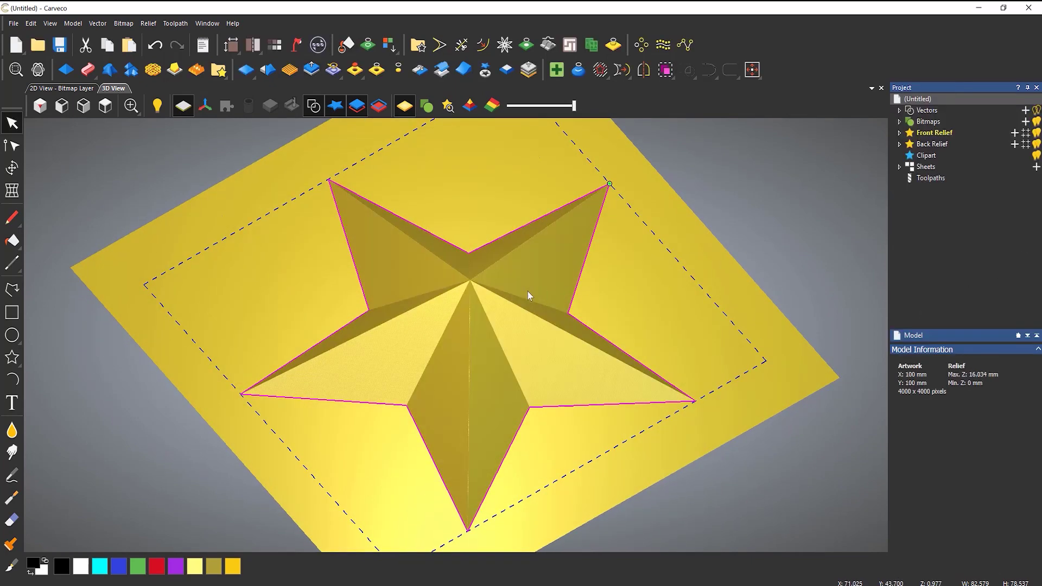
click(609, 272)
click(588, 254)
click(564, 248)
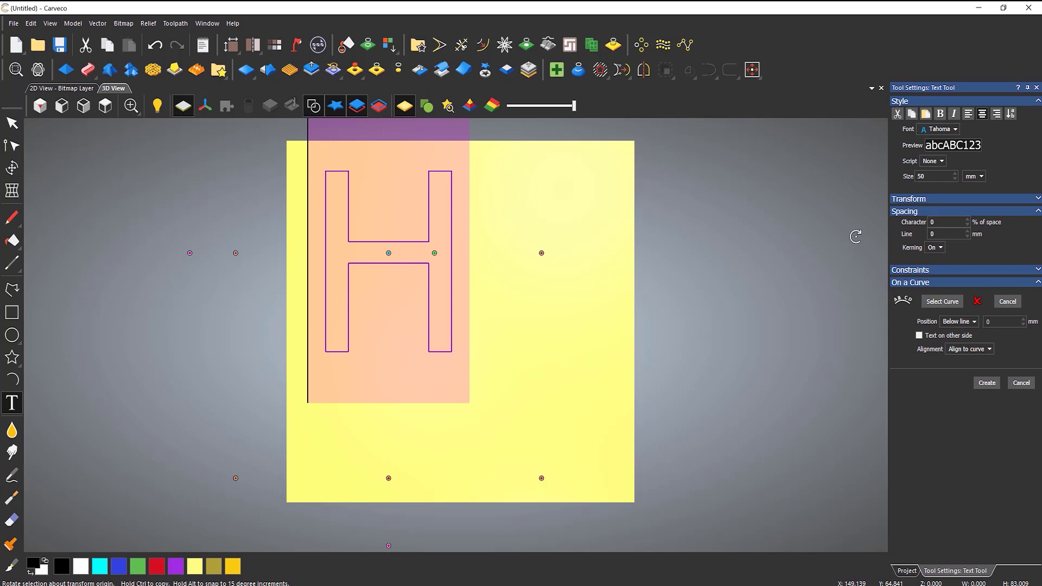
Create a 50 mm letter H in Times New Roman and centre it on the model
click(956, 132)
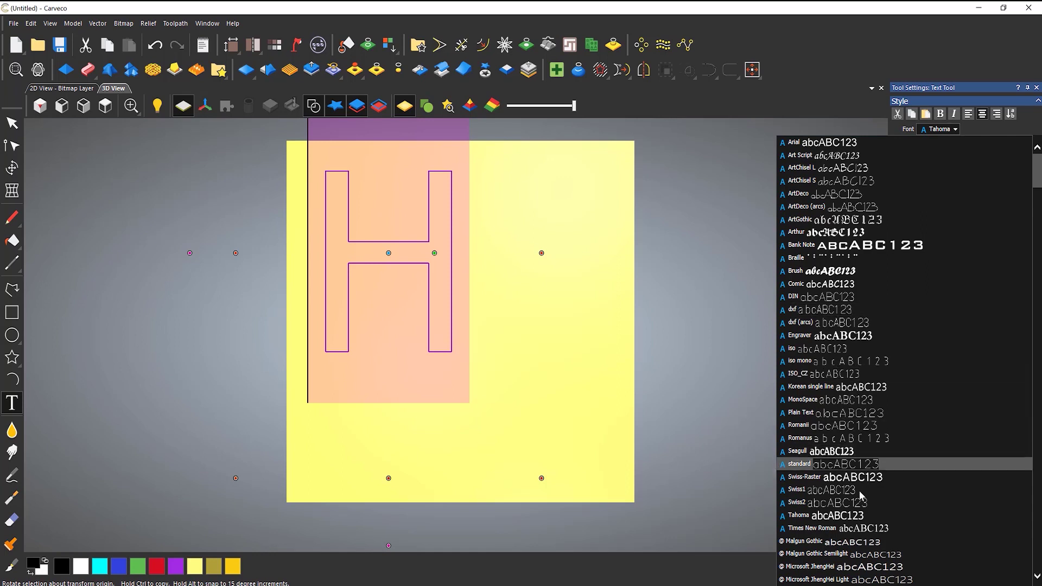
click(850, 531)
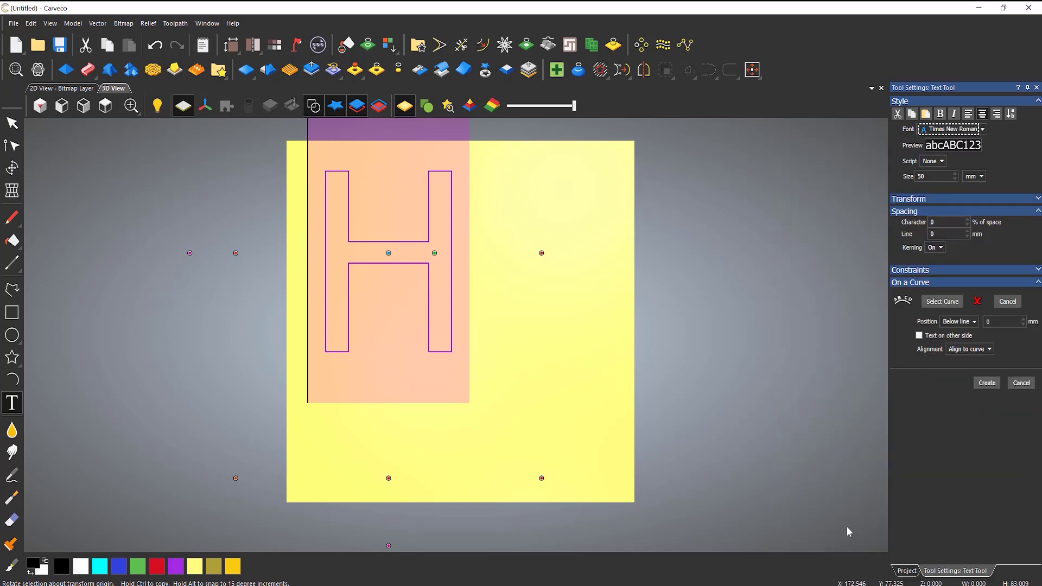
click(987, 383)
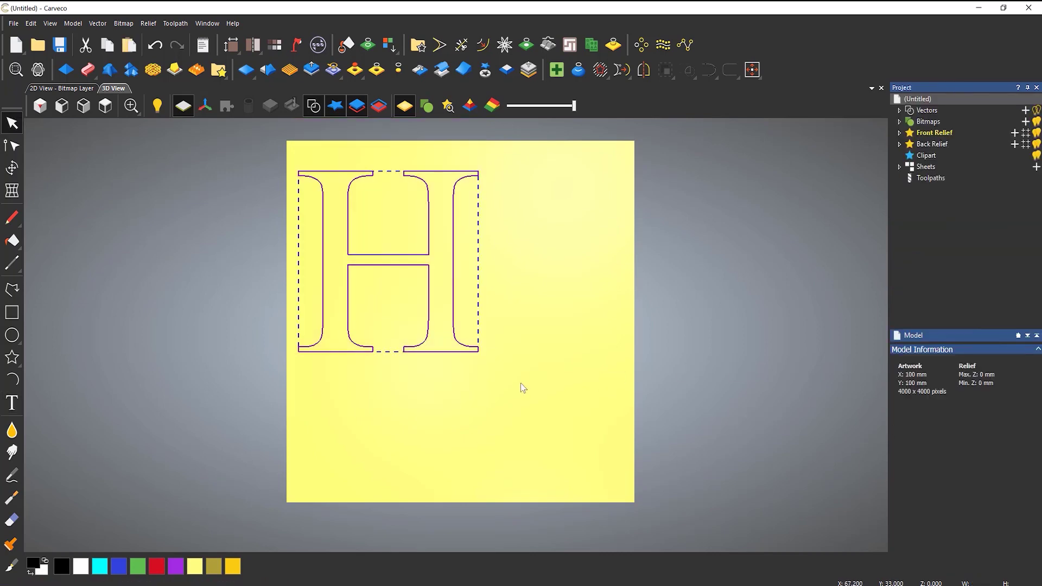
key(F9)
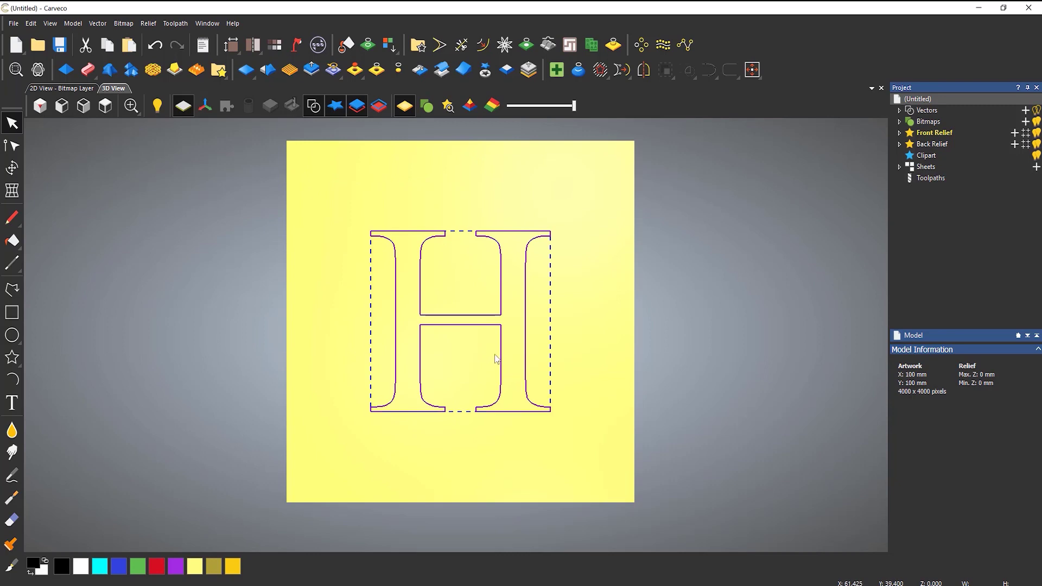
scroll(480, 348, up, 3)
drag(463, 305, 719, 326)
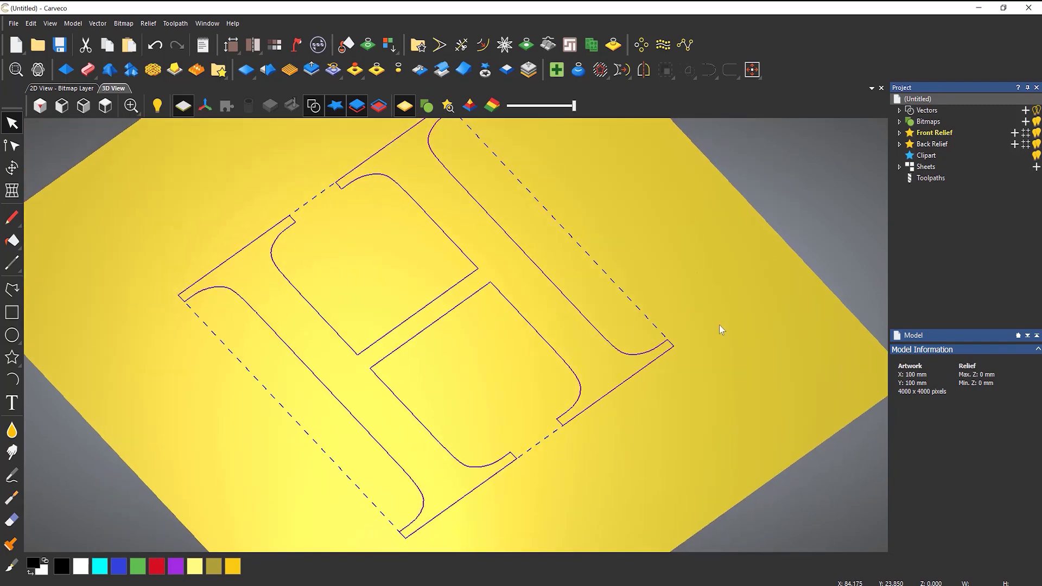
Preview the serif H as a 45° Square-profile relief and zoom in on its stroke joints
click(65, 70)
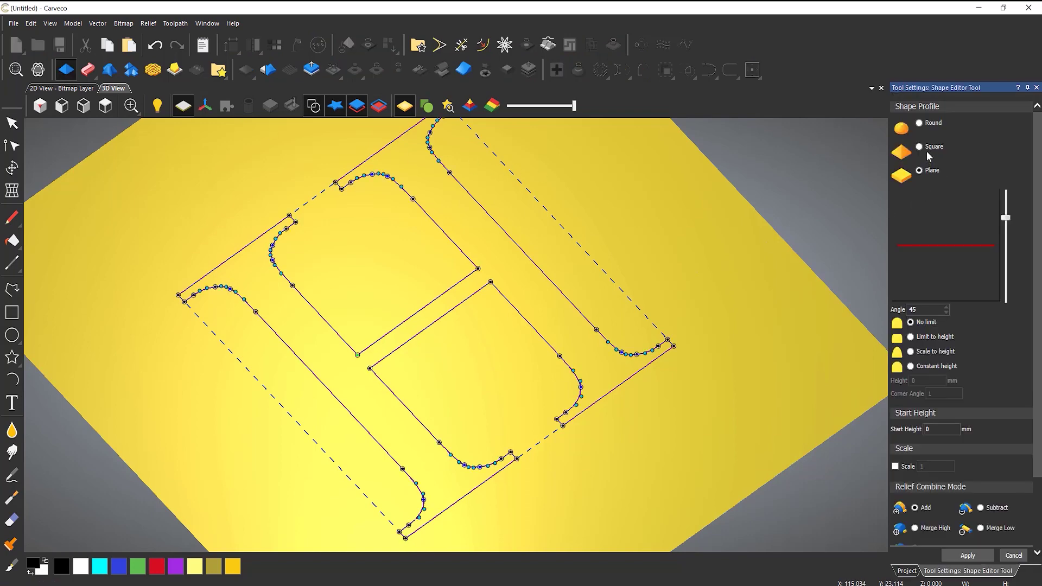
click(920, 147)
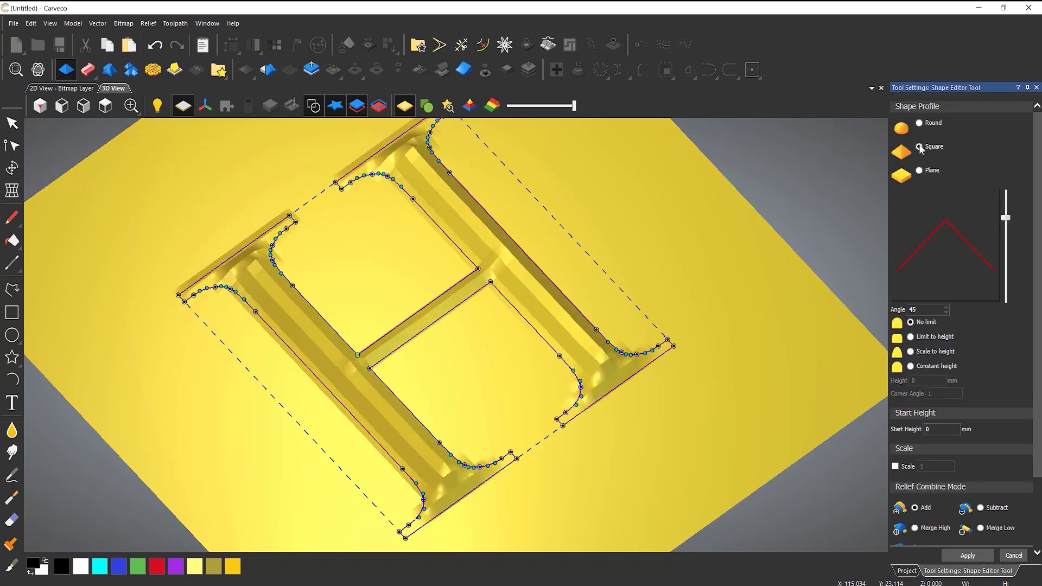
scroll(553, 314, up, 5)
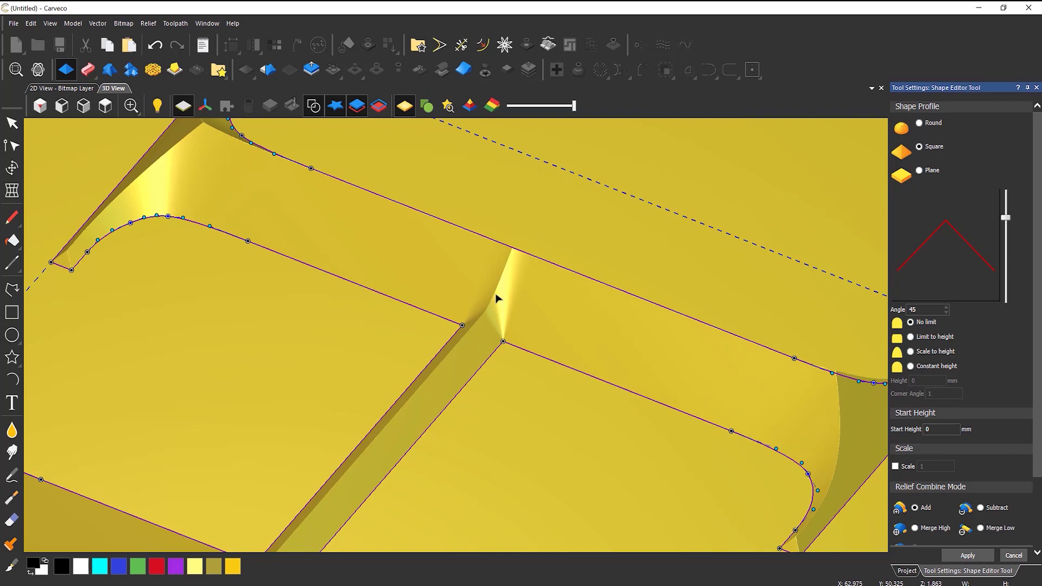
Discard the H's square profile and preview a Contour Blend relief on it instead
click(1013, 555)
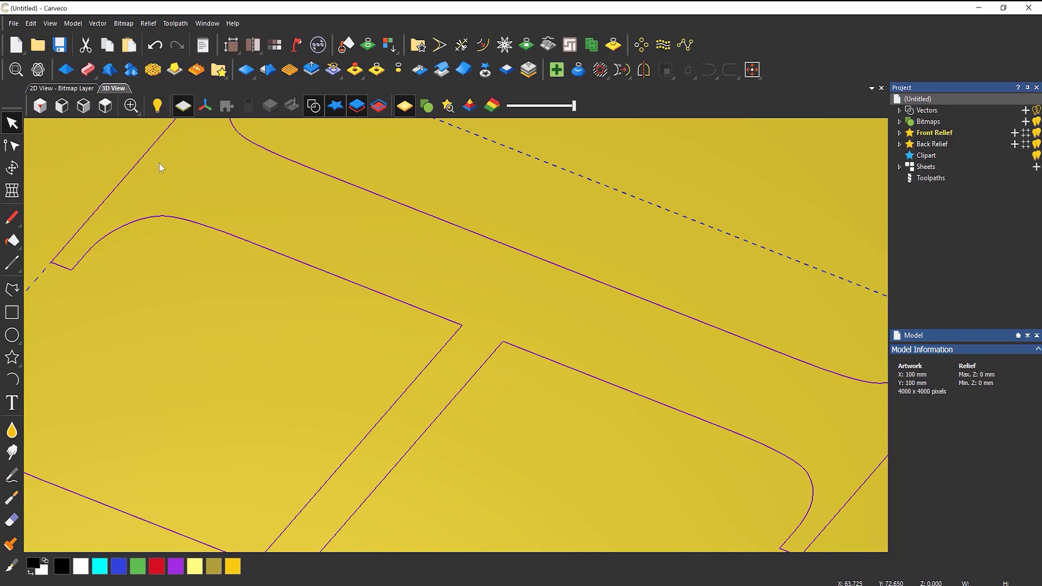
click(131, 69)
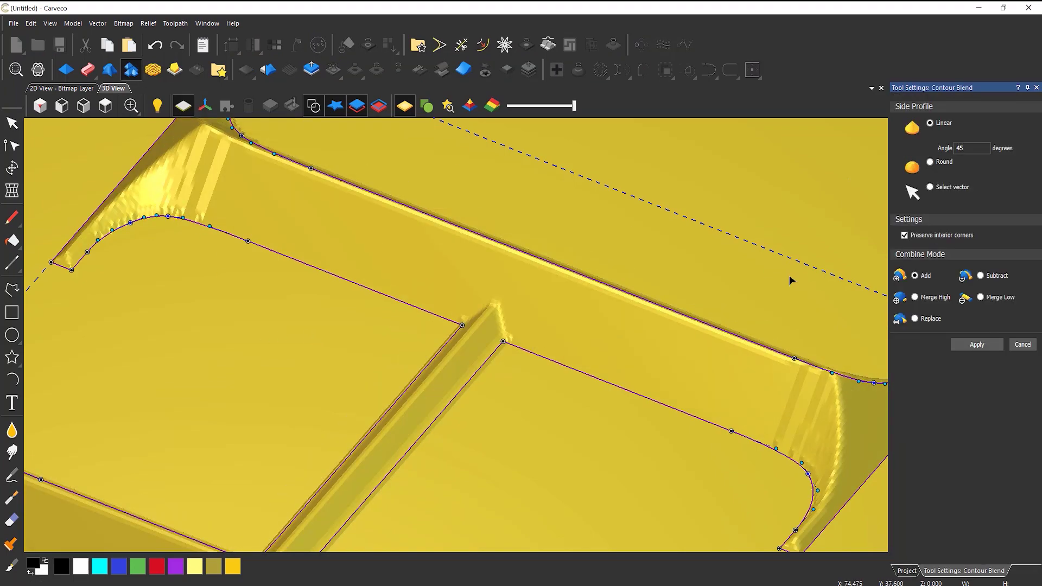
drag(791, 281, 543, 407)
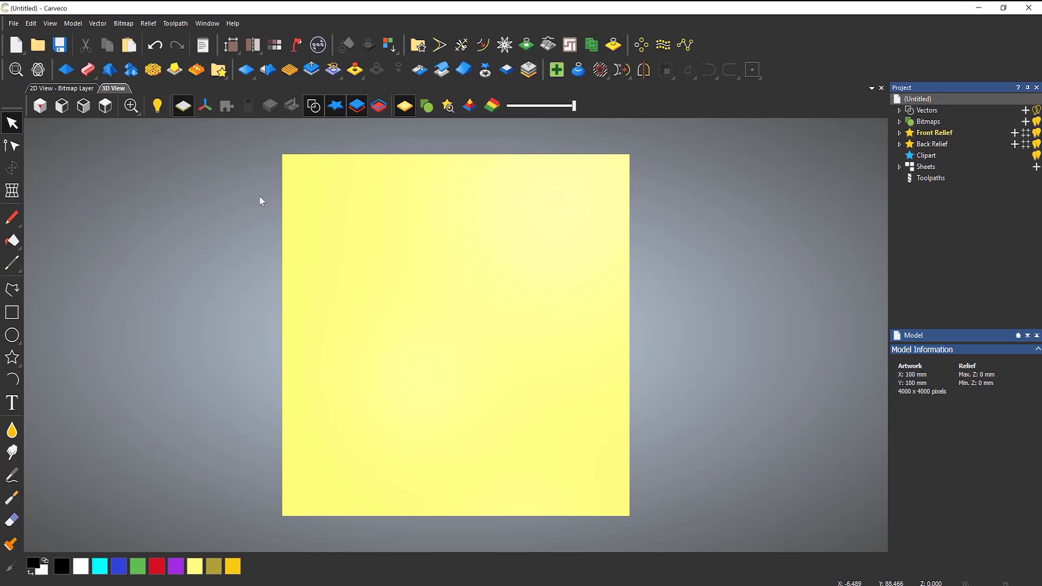
Draw a five-sided pentagon with 47.178 mm radius, centred on the model, ready for node editing
click(12, 357)
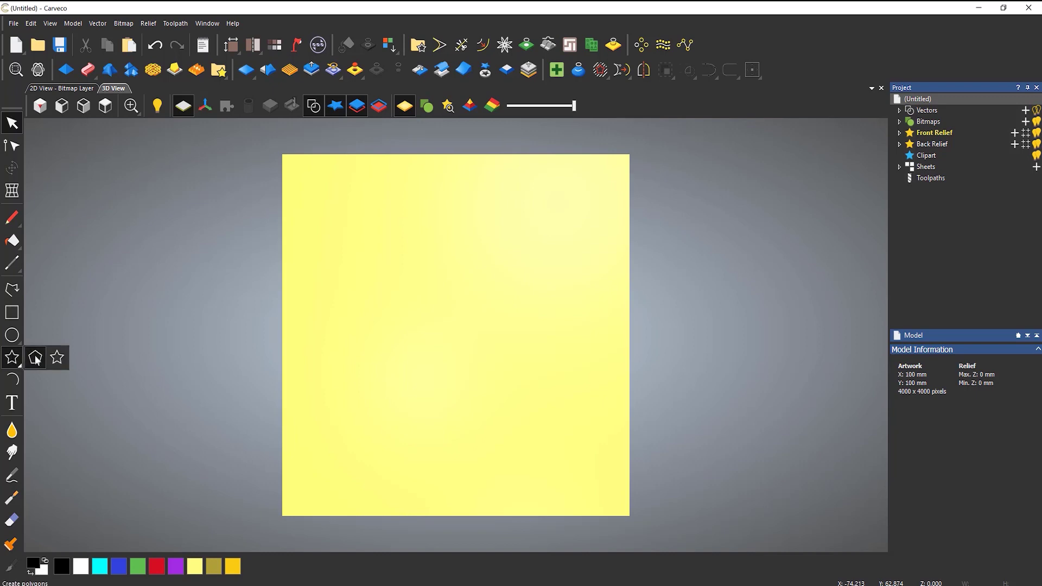
click(36, 360)
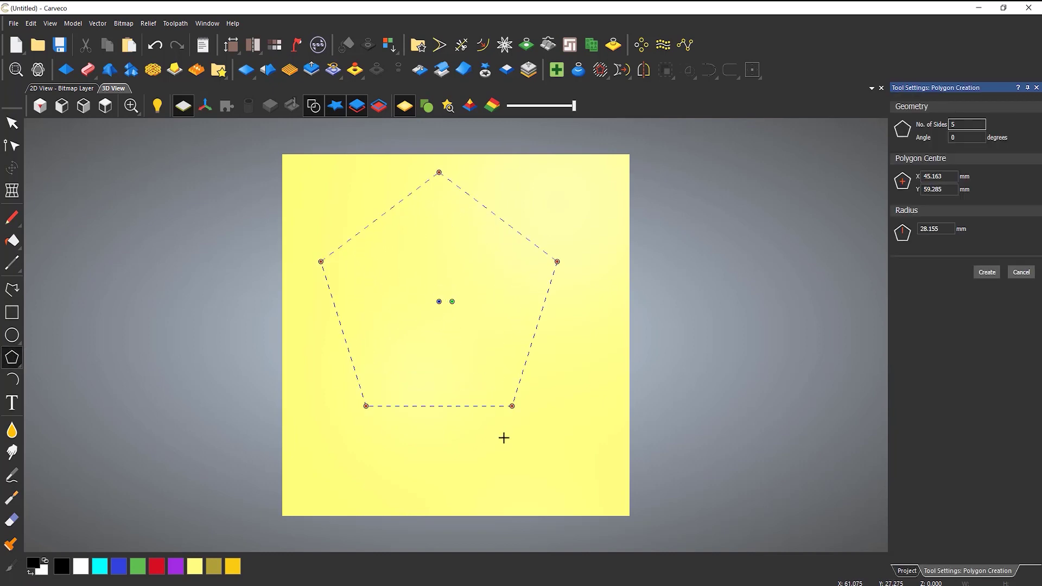
drag(504, 438, 513, 454)
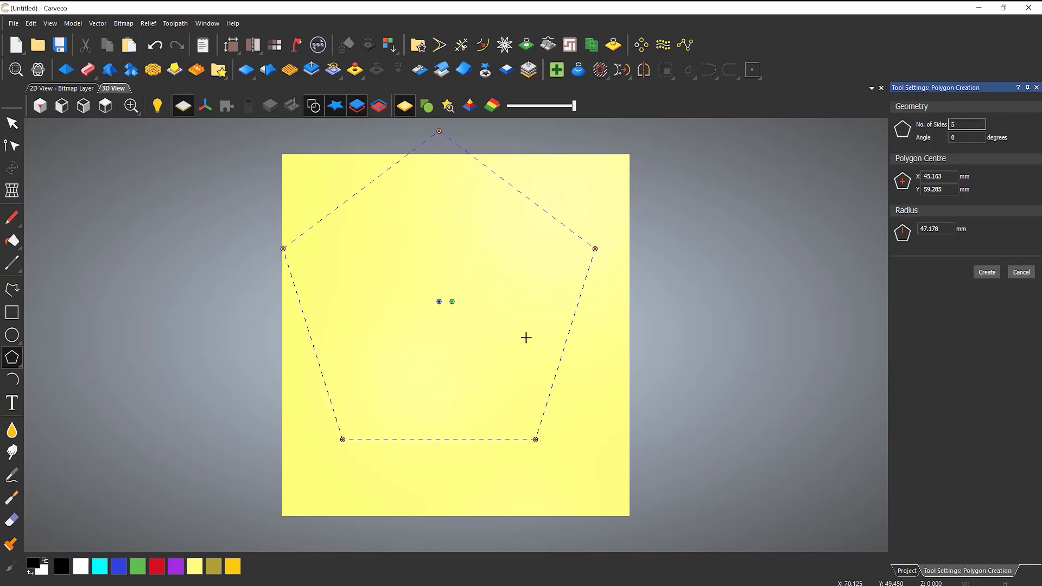
key(Return)
key(F9)
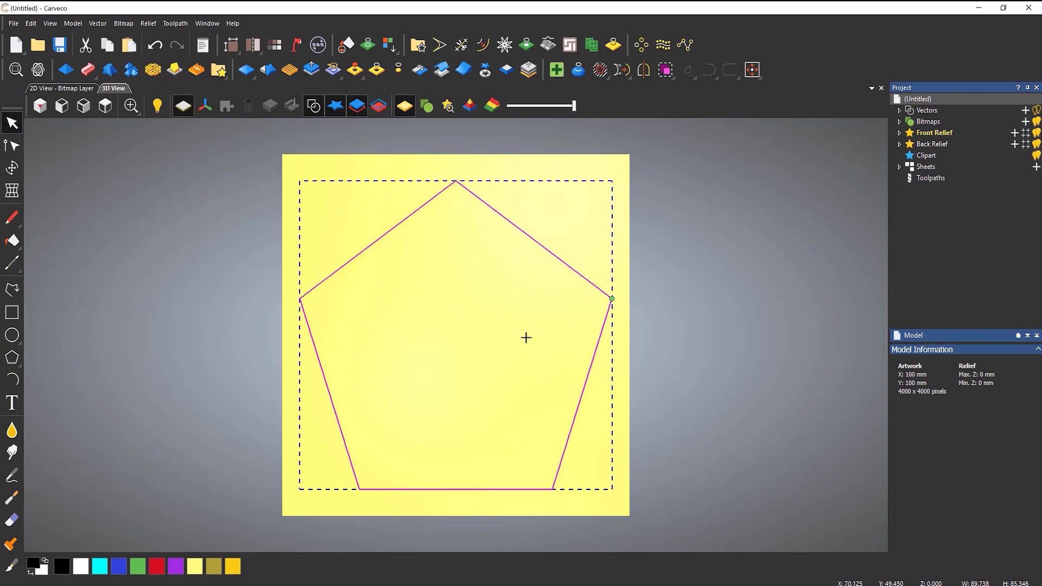
key(n)
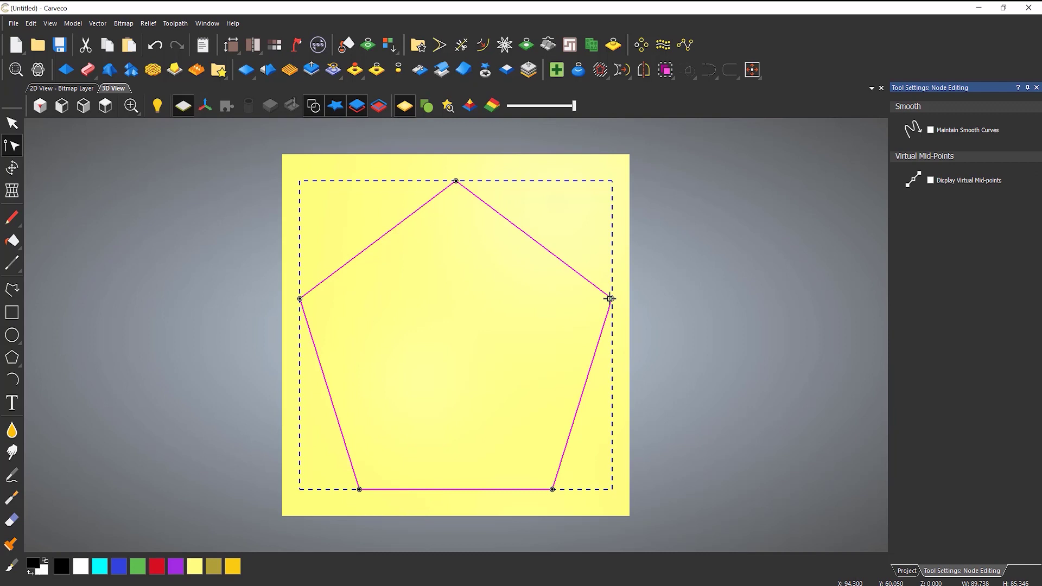
Delete two pentagon corners and pull a new base midpoint upward into a notched arrowhead
key(d)
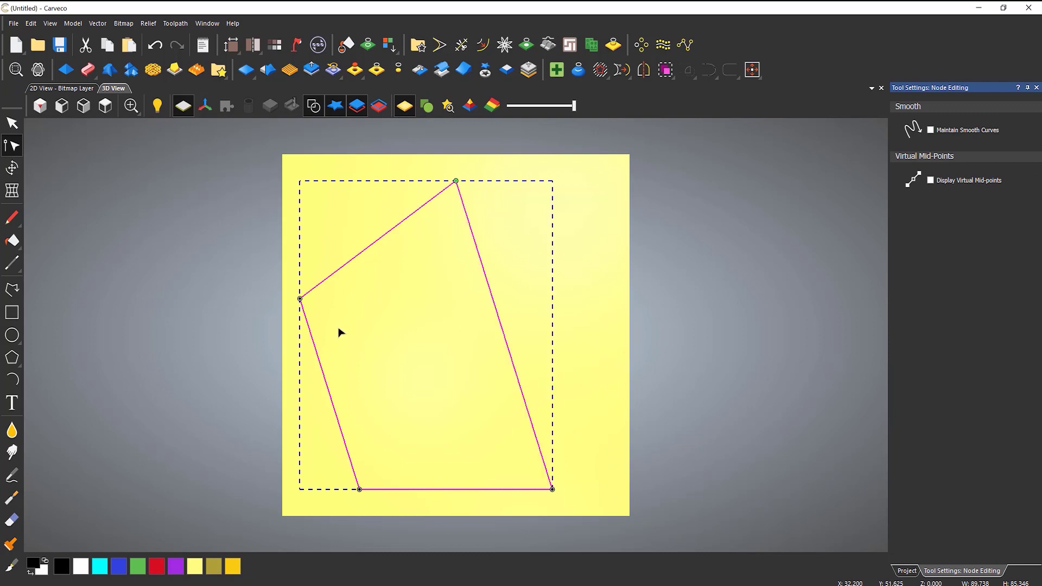
key(d)
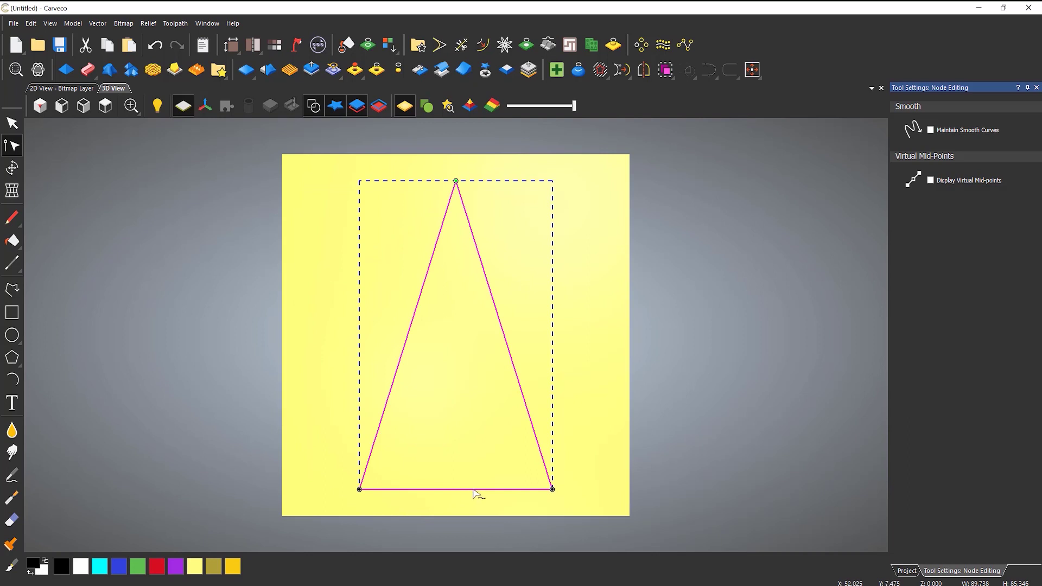
right_click(495, 493)
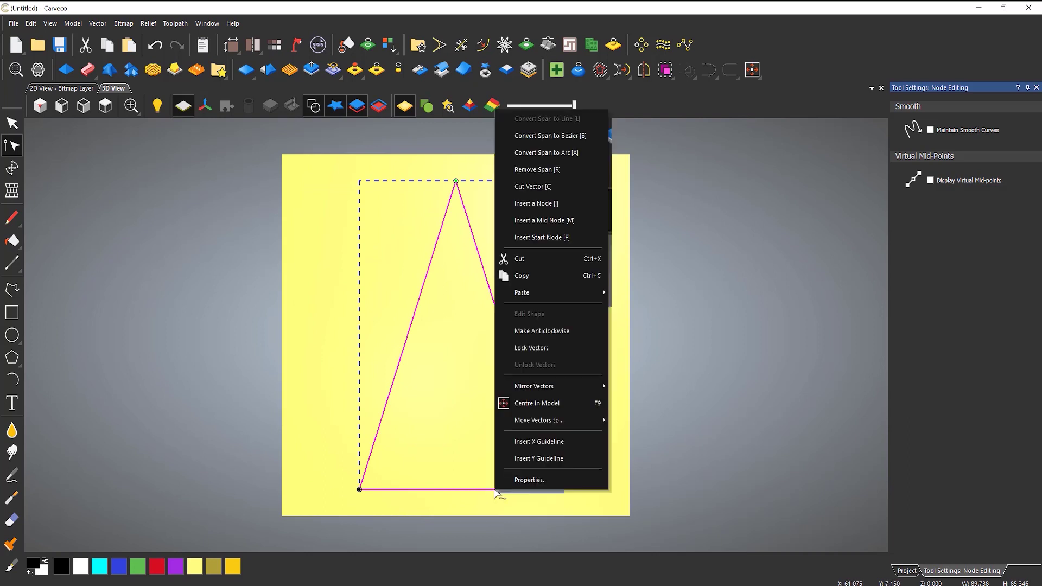
click(520, 221)
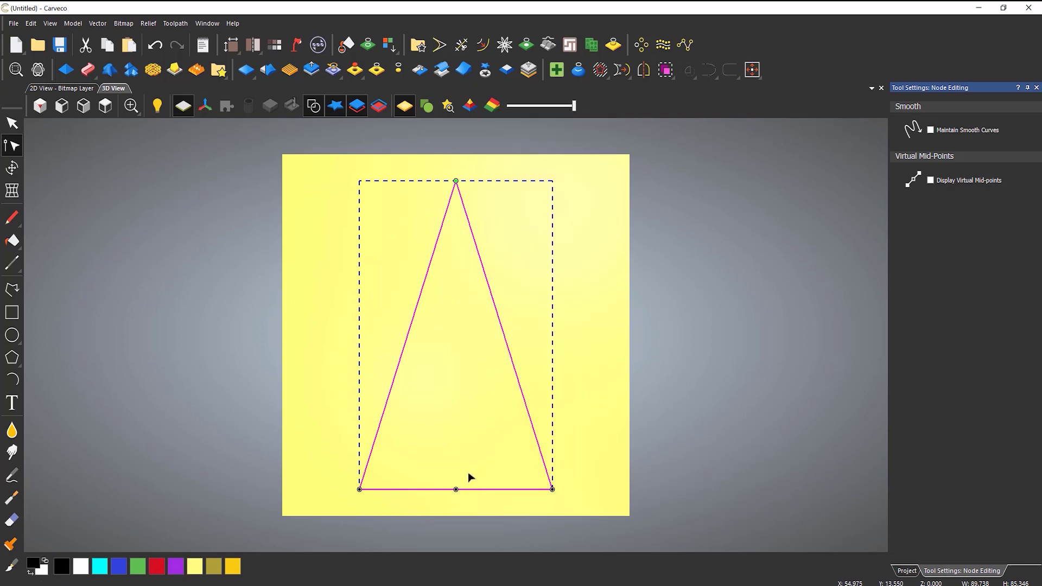
drag(456, 490, 461, 412)
key(Escape)
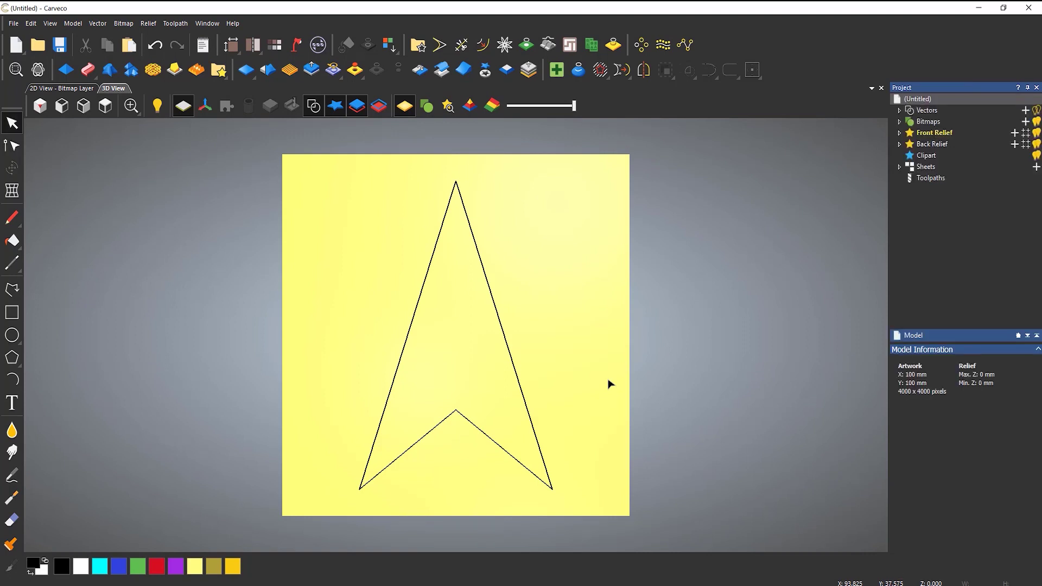
click(74, 70)
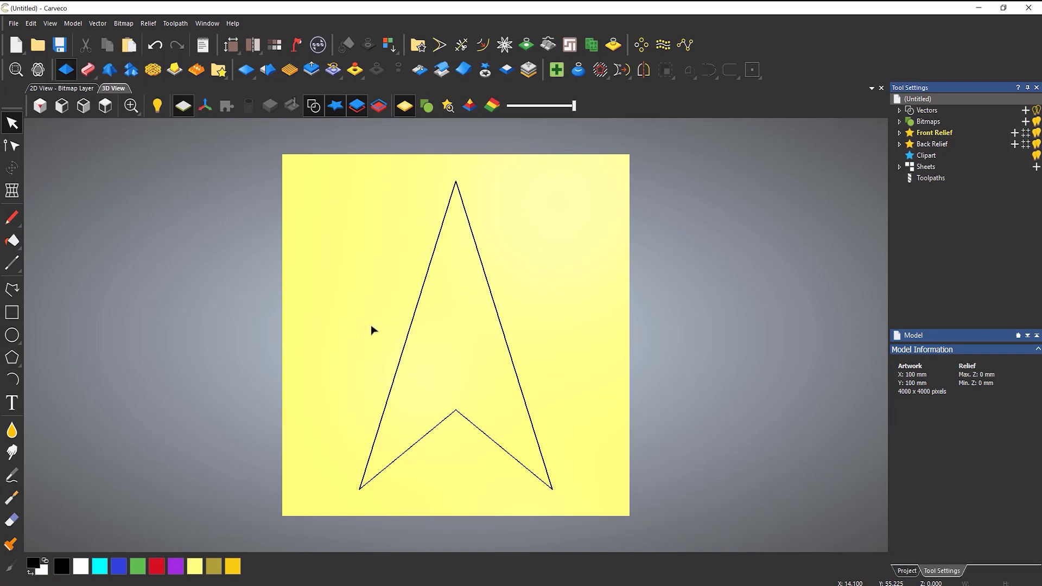
click(480, 319)
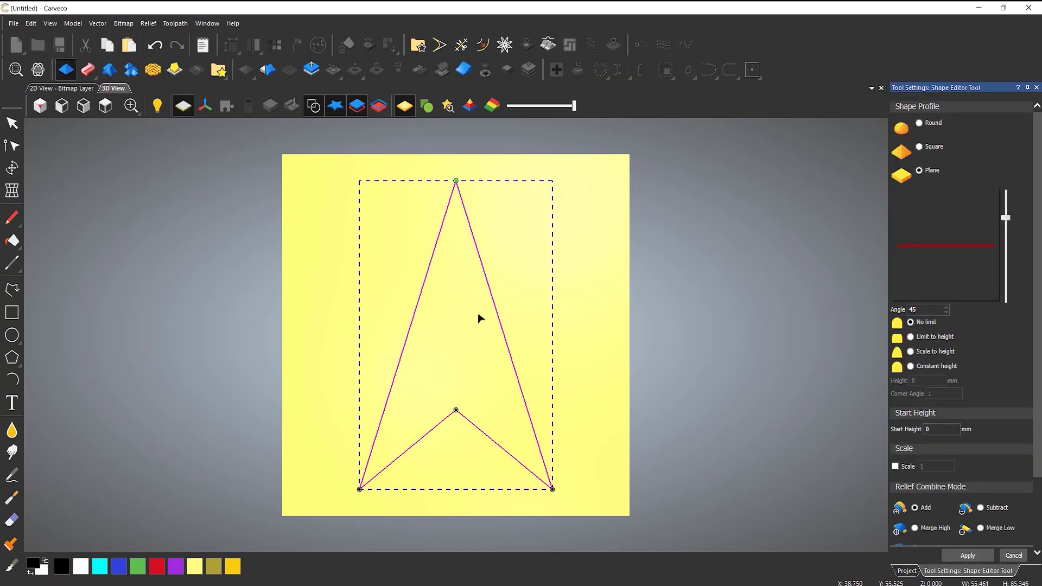
click(919, 146)
drag(577, 411, 466, 413)
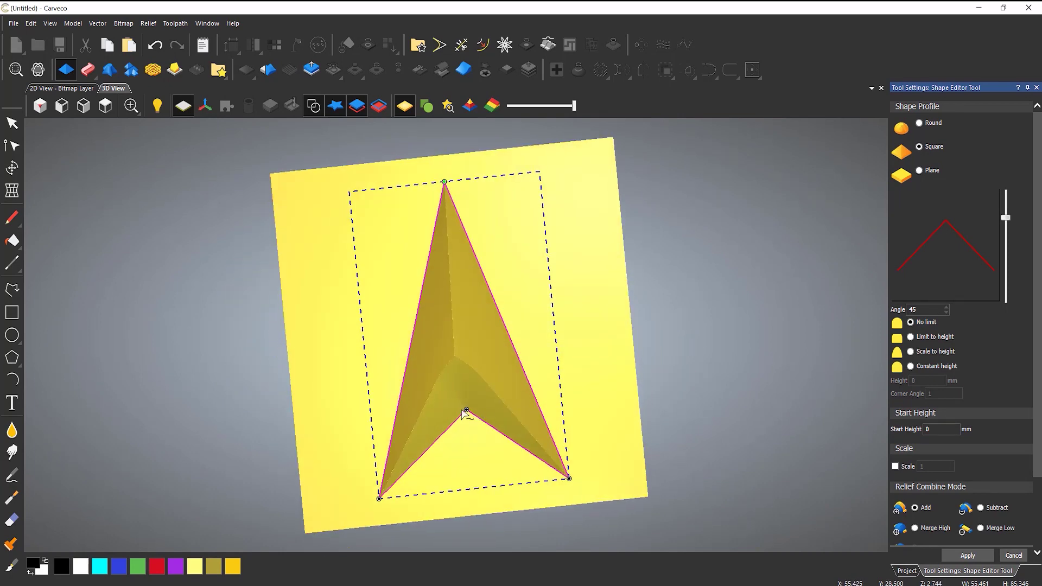
scroll(480, 364, up, 3)
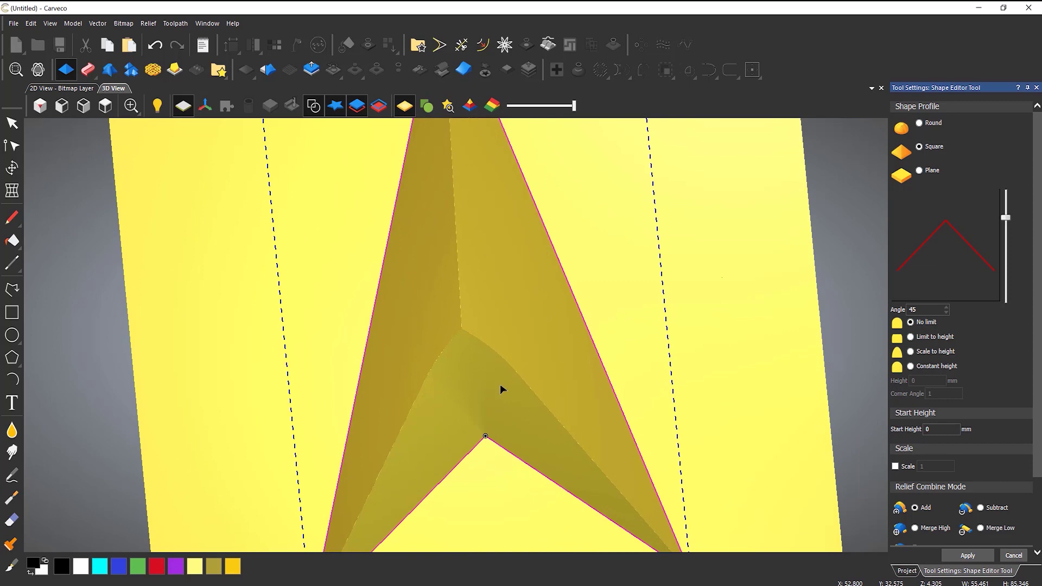
drag(549, 432, 591, 350)
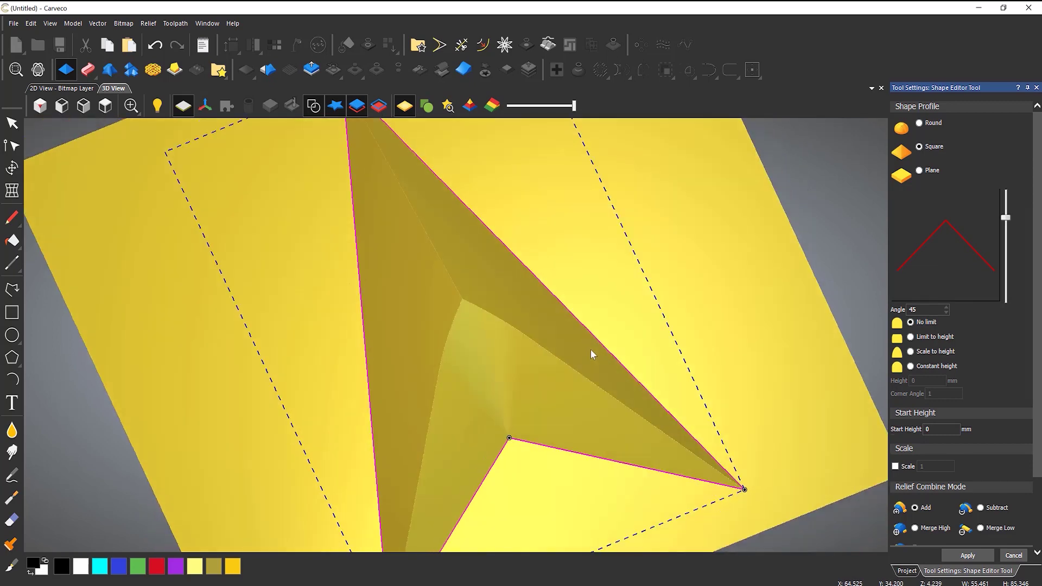
drag(496, 392, 564, 402)
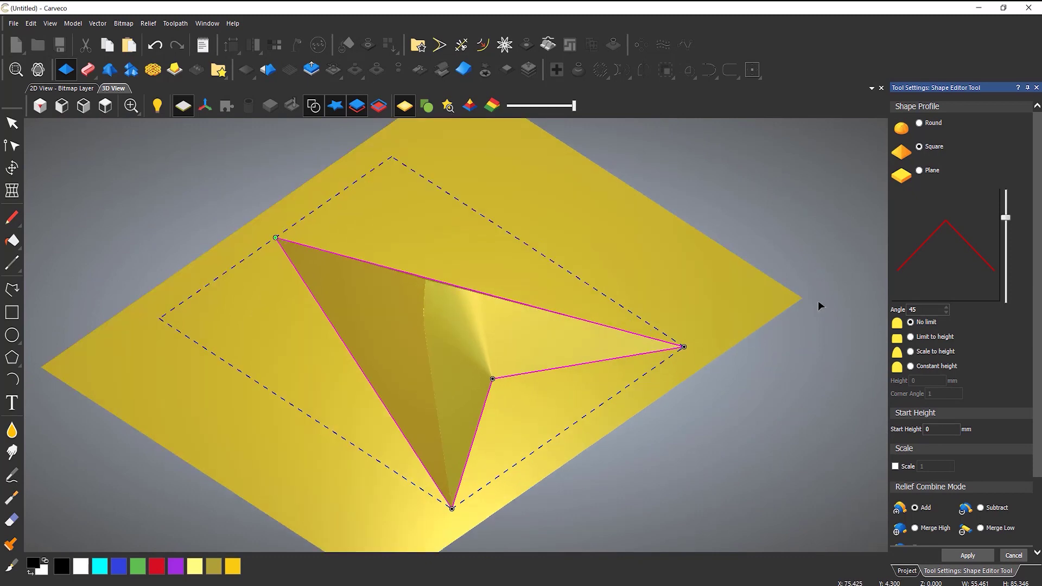
click(1037, 88)
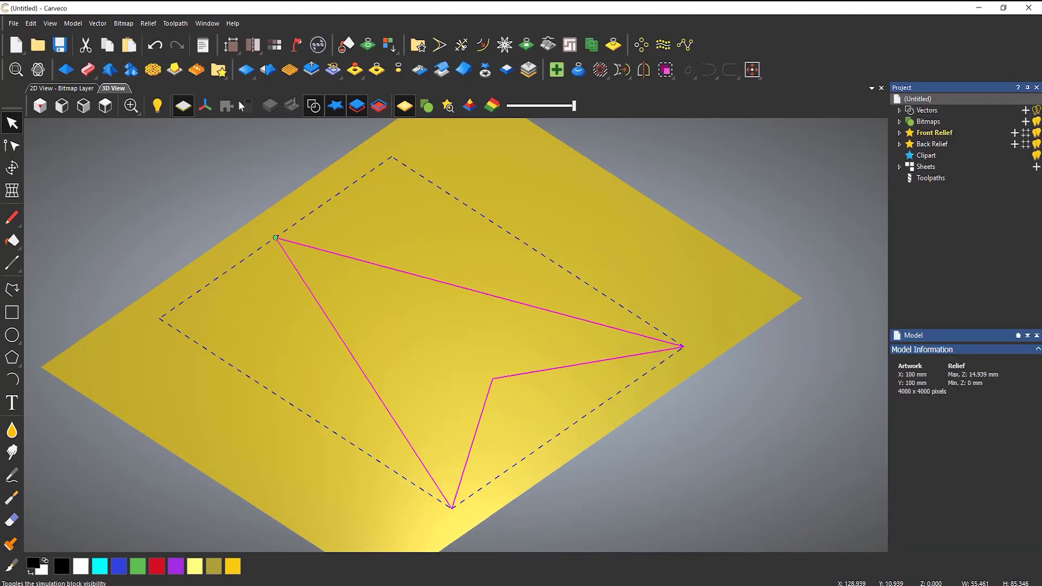
Preview a Contour Blend on the arrowhead, trying the Round side profile
click(134, 73)
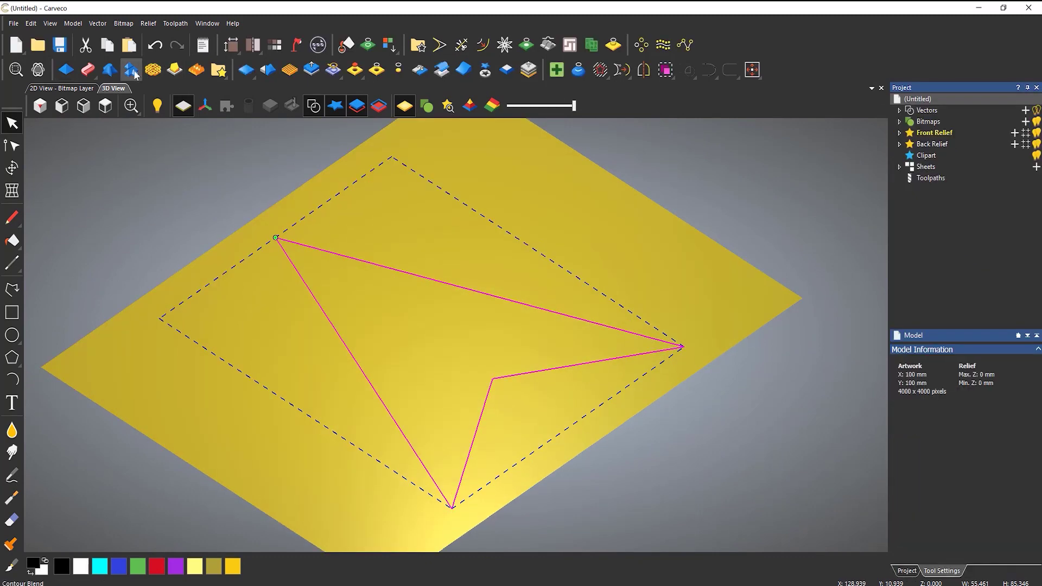
drag(510, 396, 529, 428)
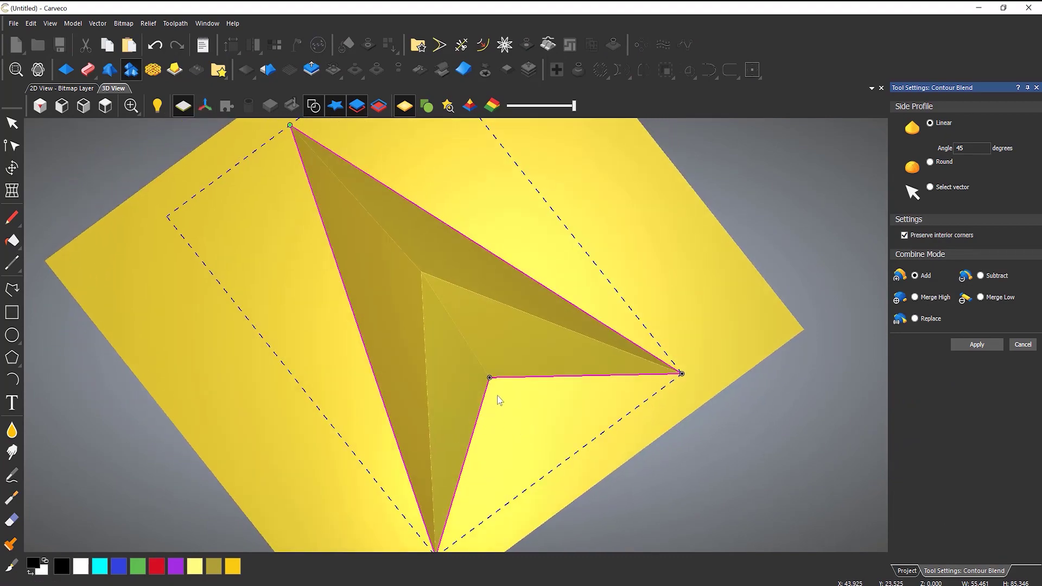
drag(495, 396, 540, 373)
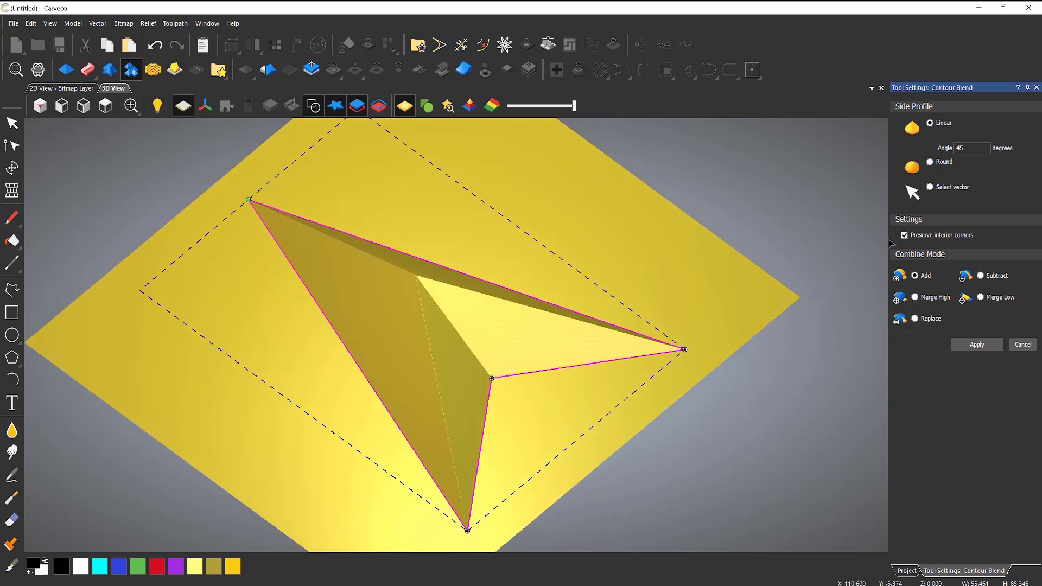
click(931, 162)
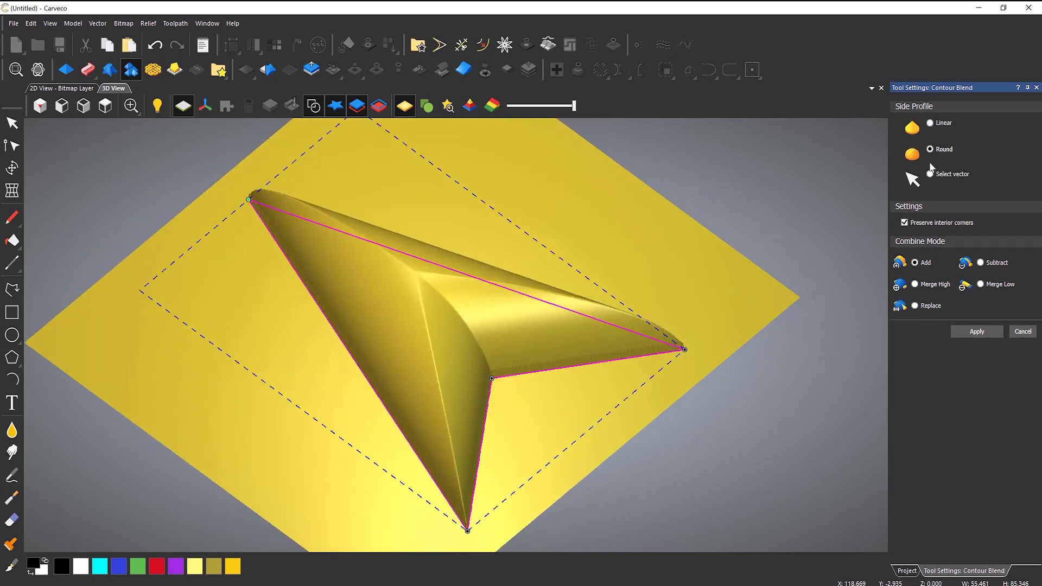
drag(487, 324, 563, 360)
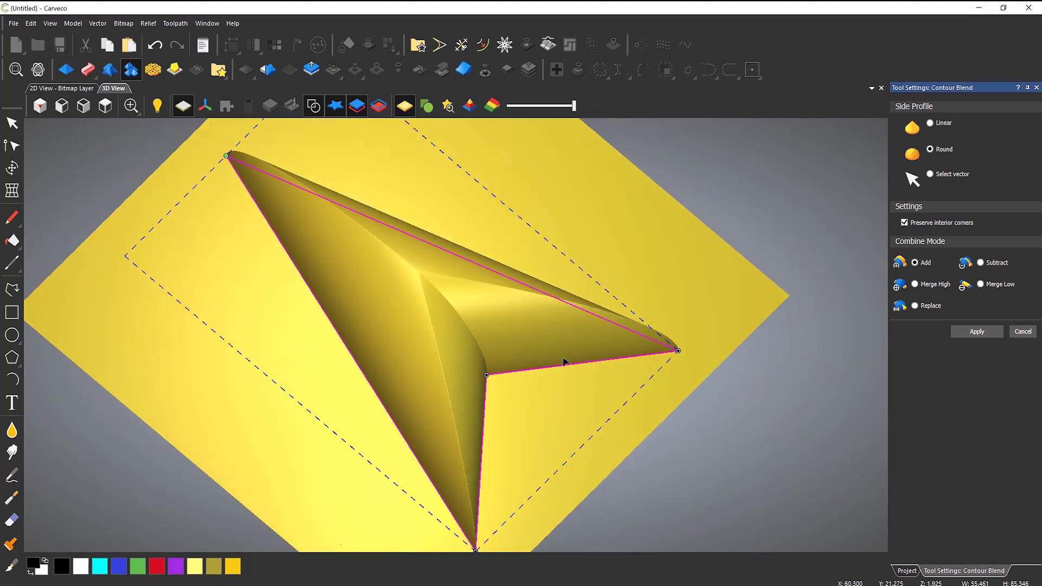
Apply the Contour Blend with Linear 45° sides, giving a 14.028 mm faceted peak
click(931, 124)
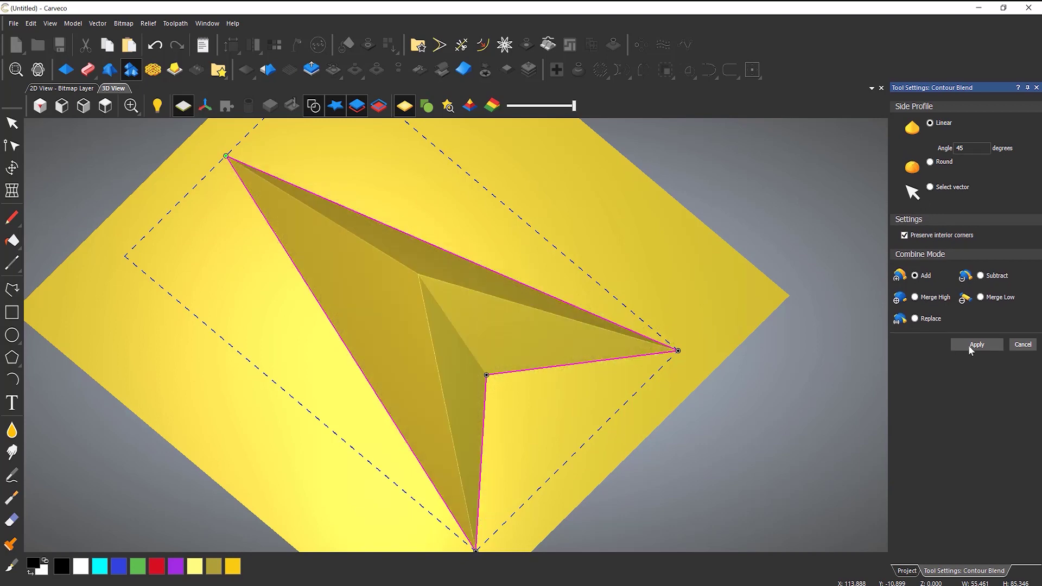
click(971, 345)
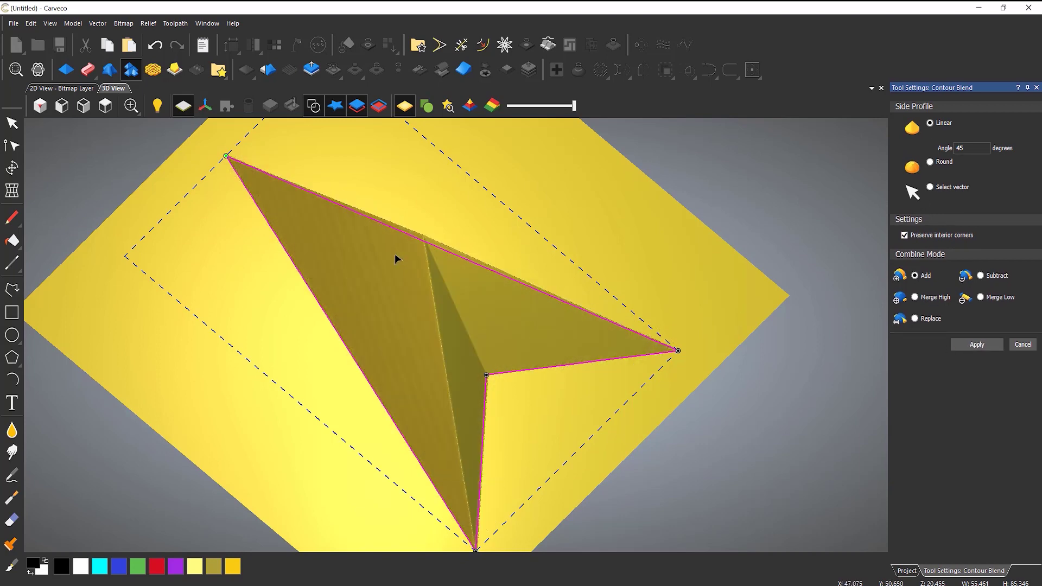
drag(504, 305, 534, 212)
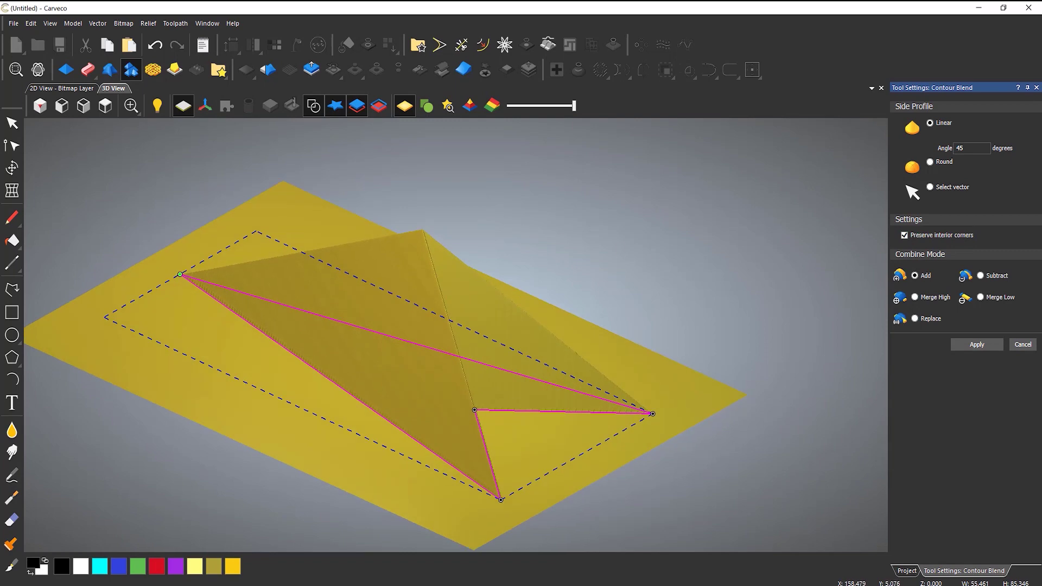
click(1024, 345)
drag(470, 264, 402, 222)
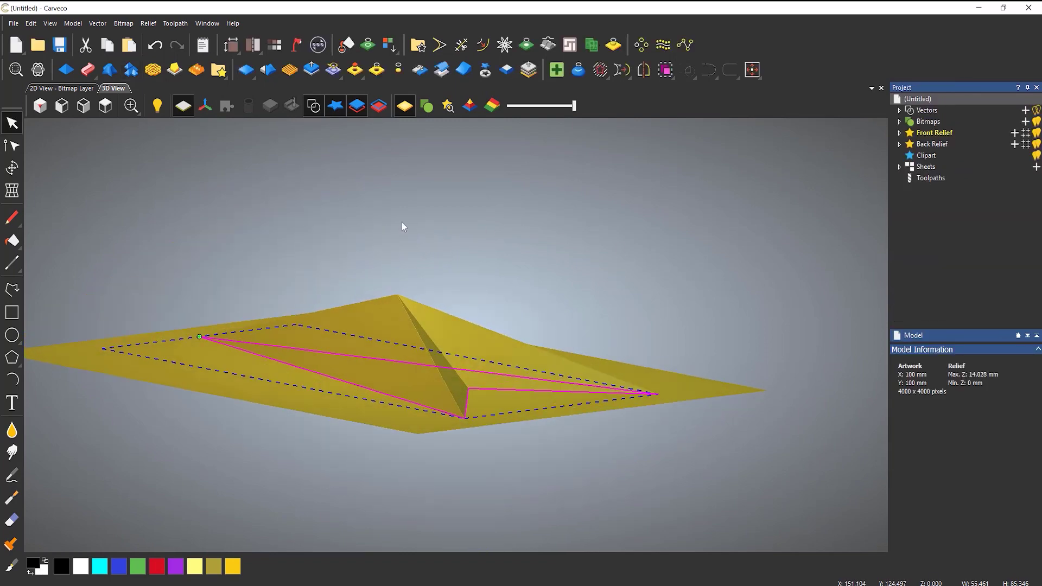
Scale the arrowhead relief by 0.32 to a 4.489 mm peak and reselect its outline
click(311, 69)
drag(386, 293, 382, 346)
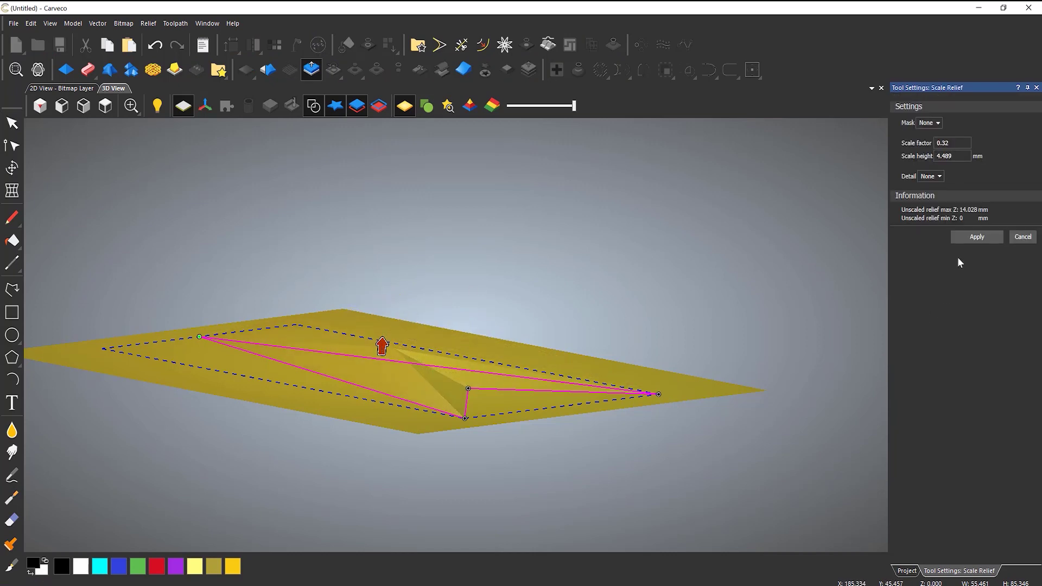
click(969, 239)
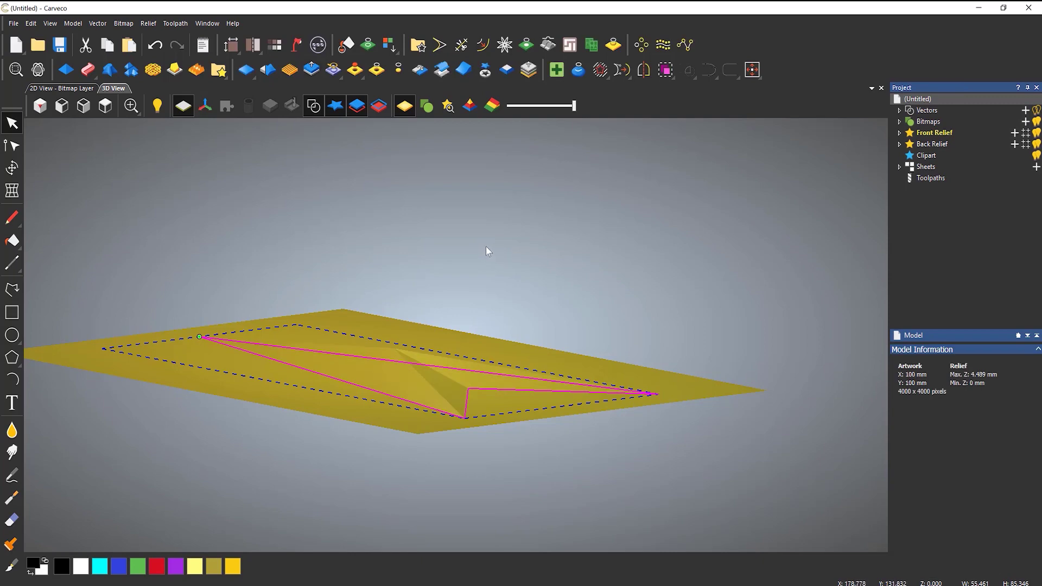
drag(486, 251, 513, 175)
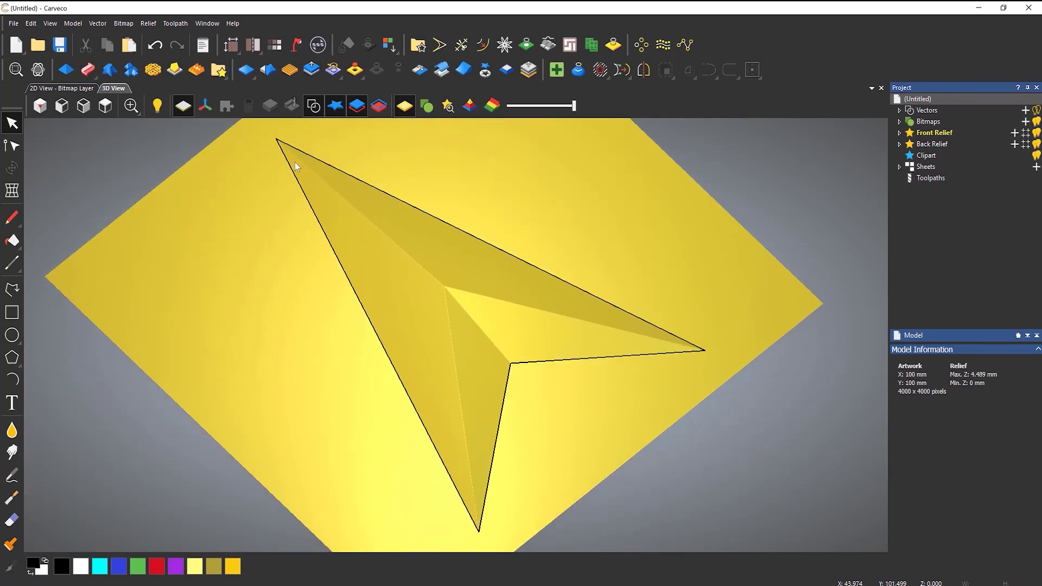
click(327, 166)
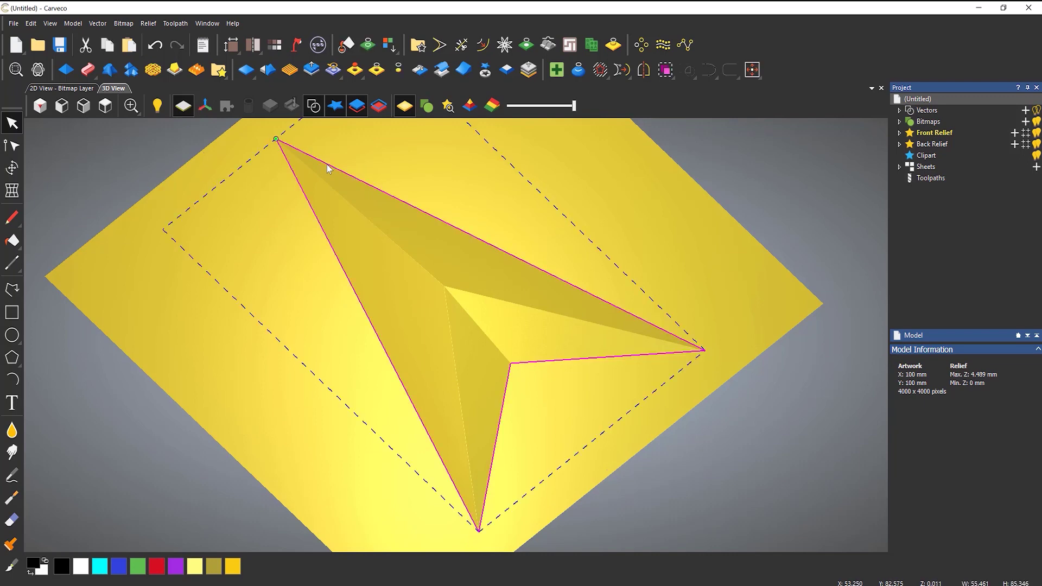
click(319, 172)
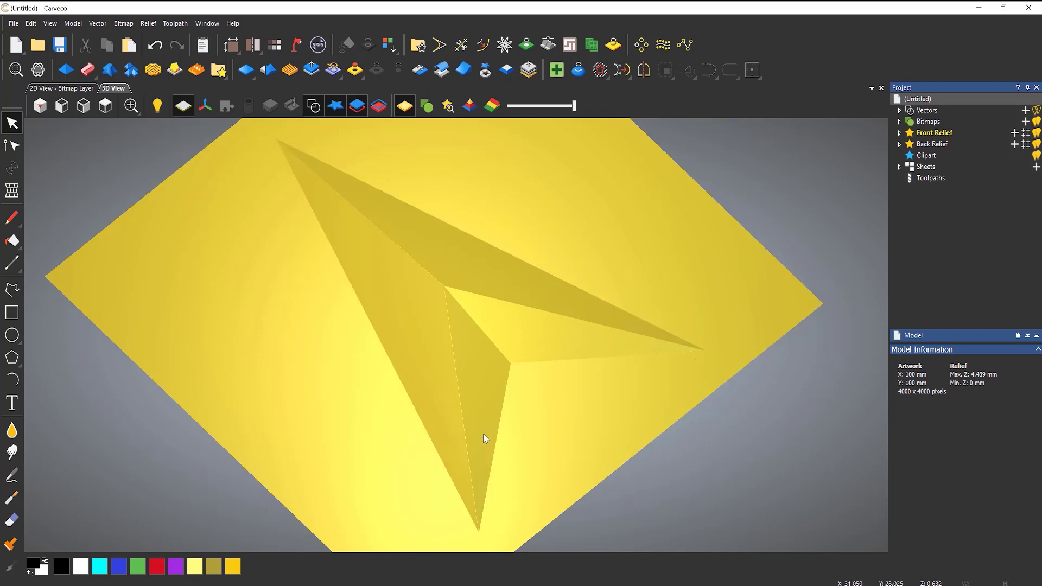
drag(484, 438, 514, 437)
drag(496, 394, 493, 400)
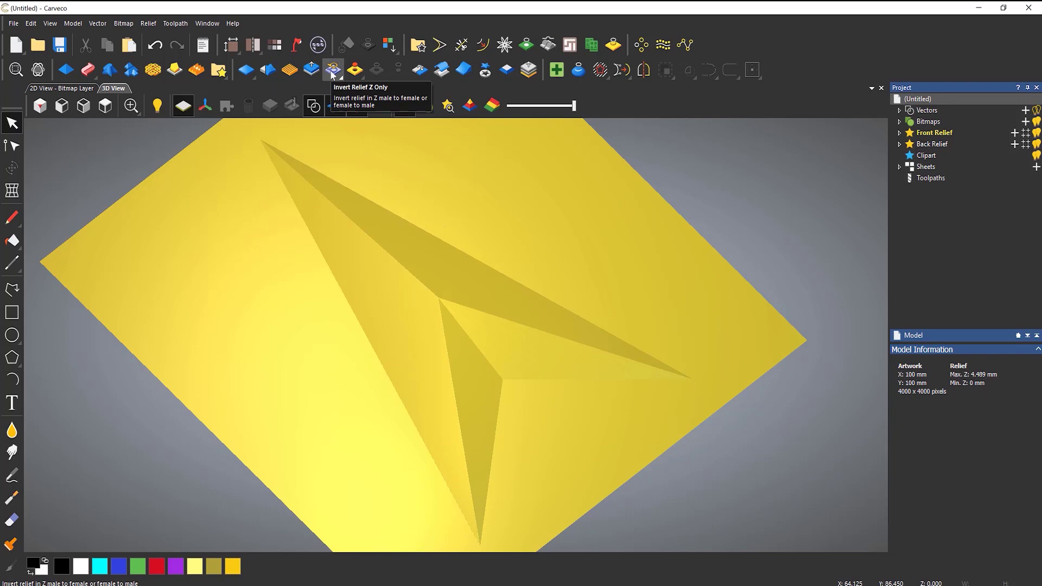
Invert the arrowhead relief (Z only) into a -4.489 mm deep recess and tilt the view to check it
click(333, 70)
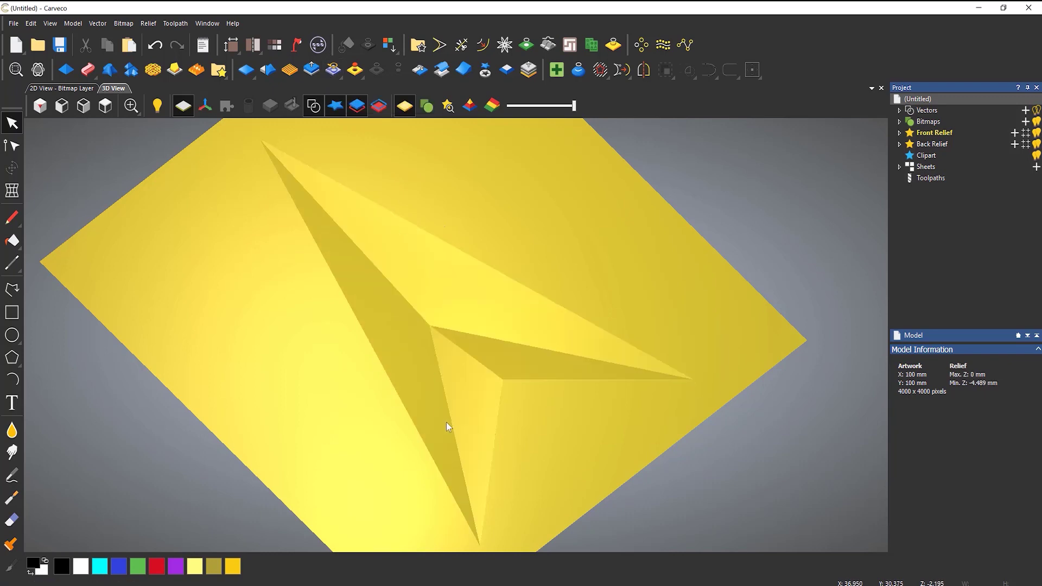
drag(447, 423, 411, 394)
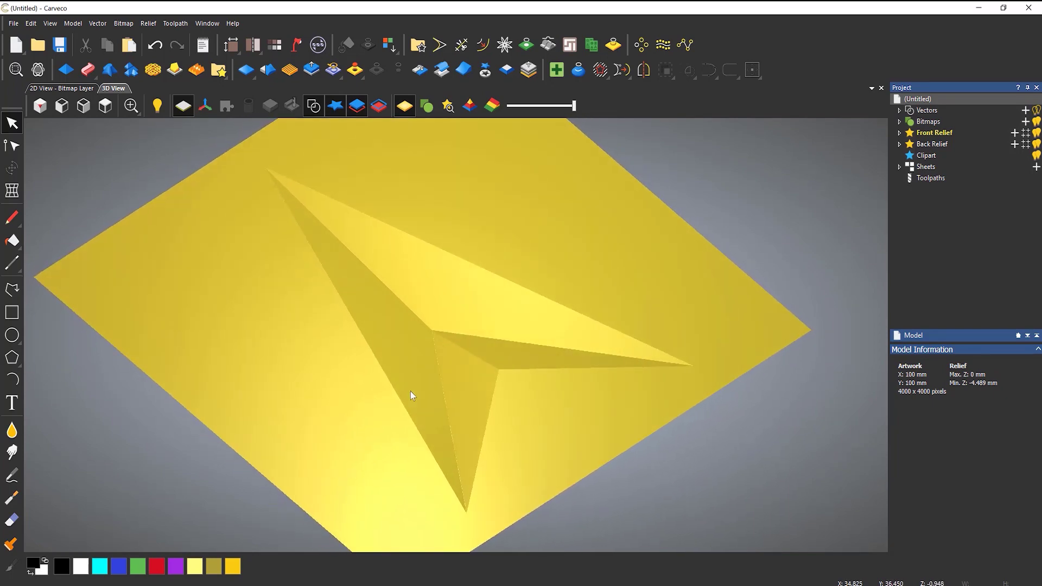